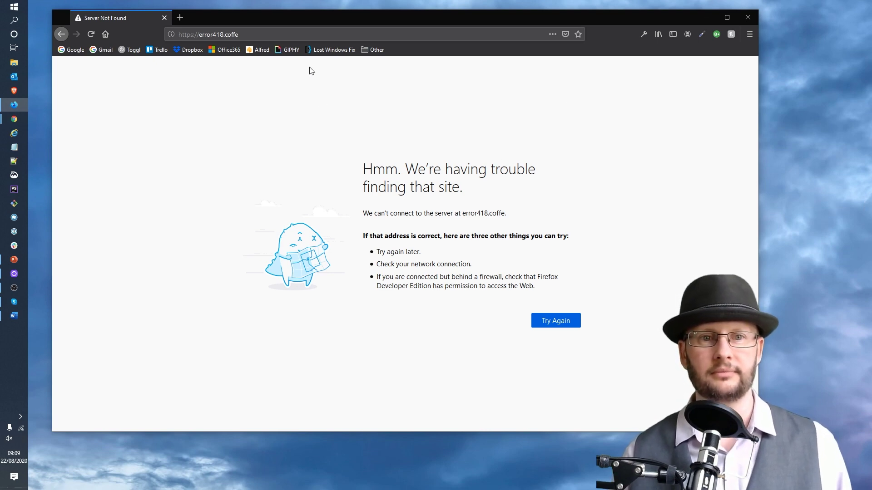
Correct the site address to error418.coffee and load it.
left_click(280, 30)
left_click(280, 31)
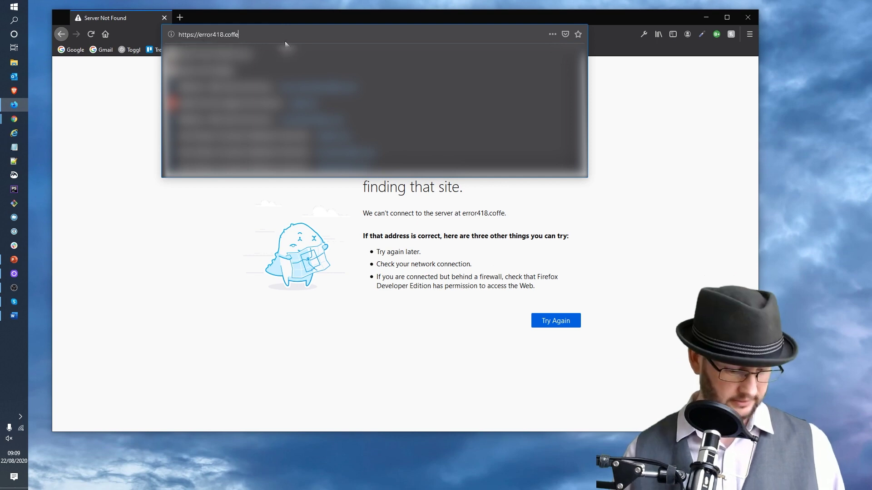
type("e")
key("Return")
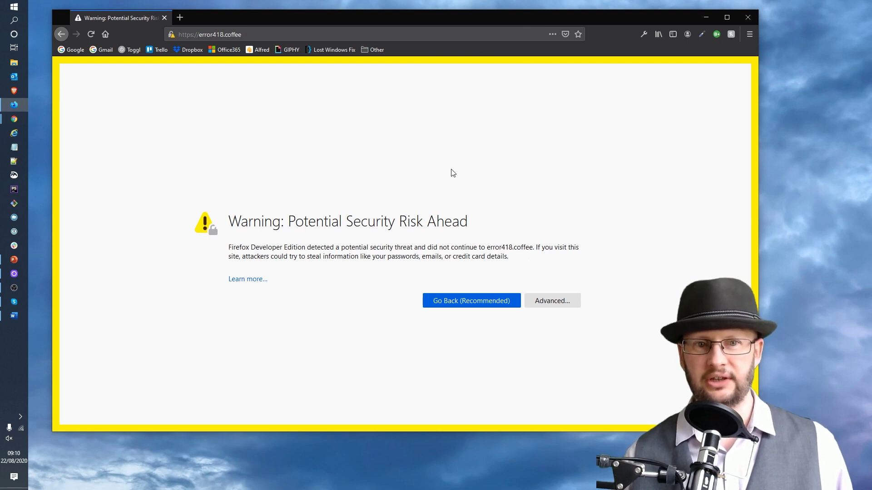
Accept the self-signed certificate risk to continue to the My WordPress site.
left_click(269, 39)
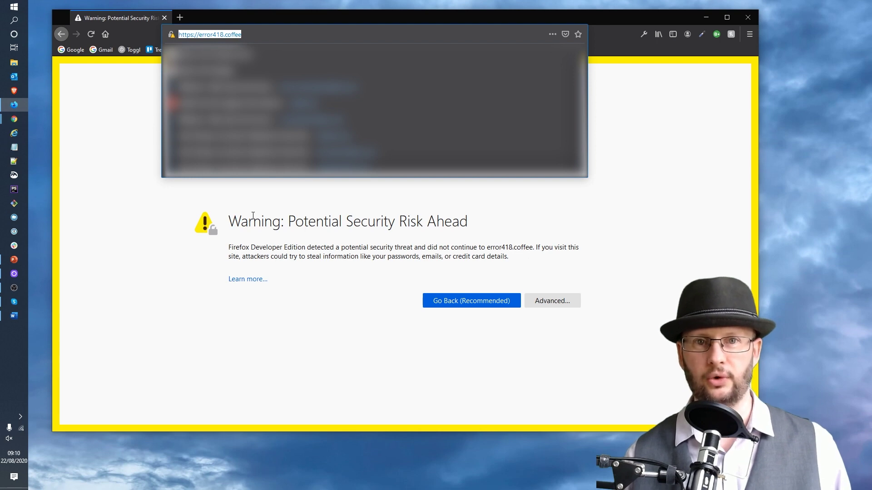
left_click(405, 212)
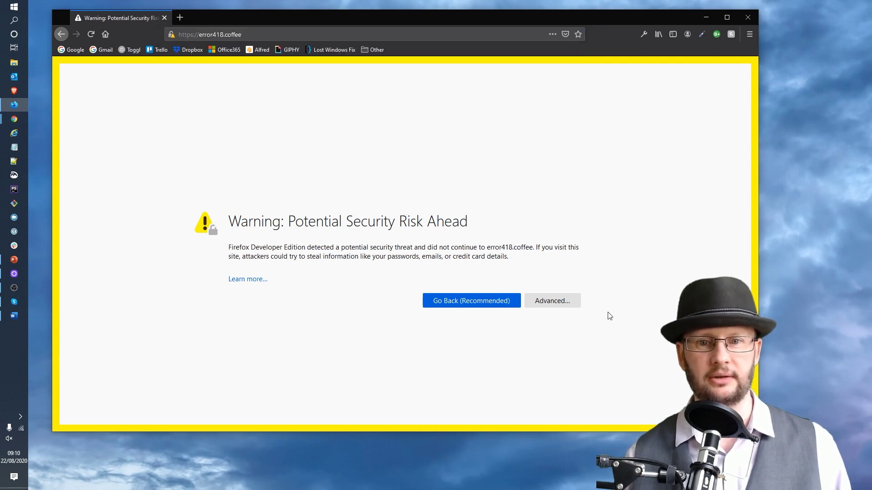
left_click(553, 301)
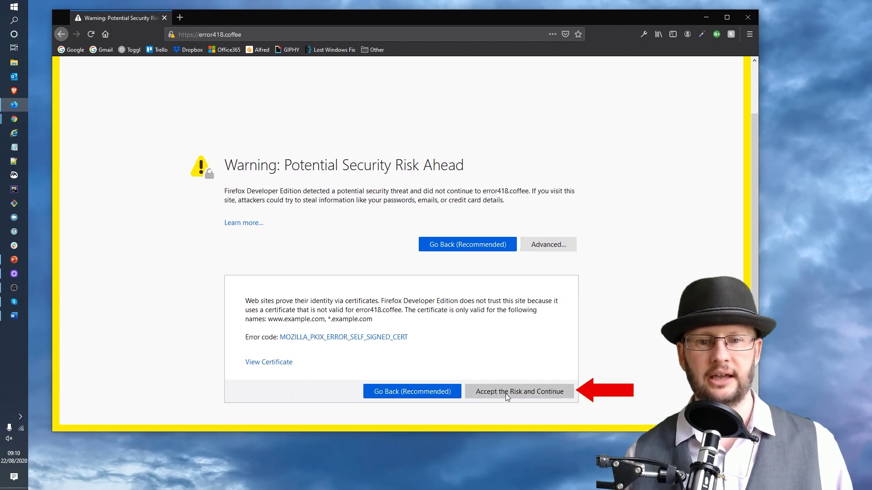
left_click(508, 397)
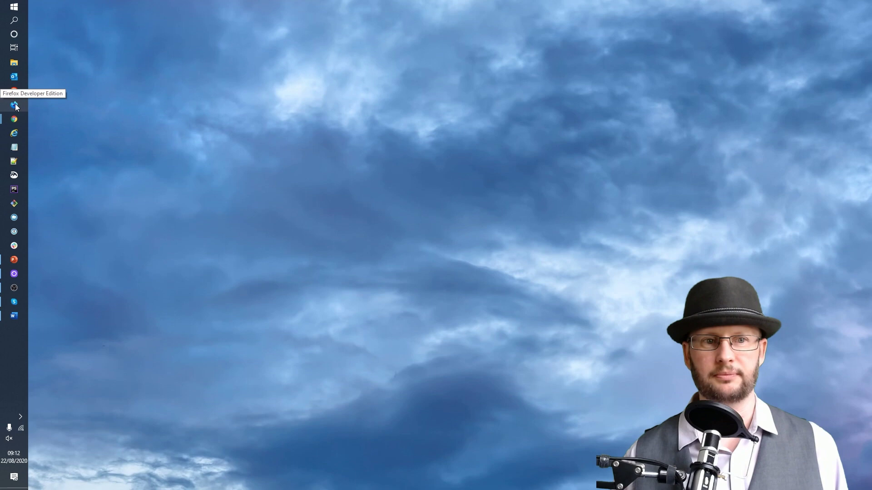
left_click(15, 105)
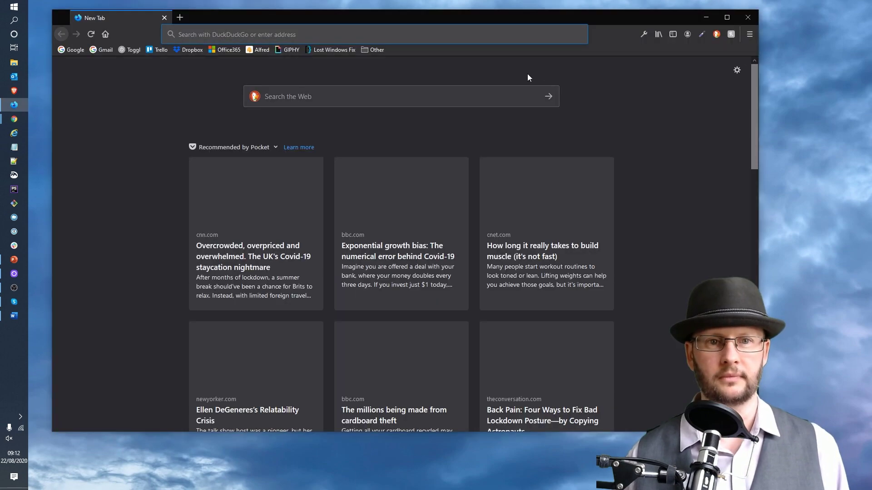
left_click(404, 37)
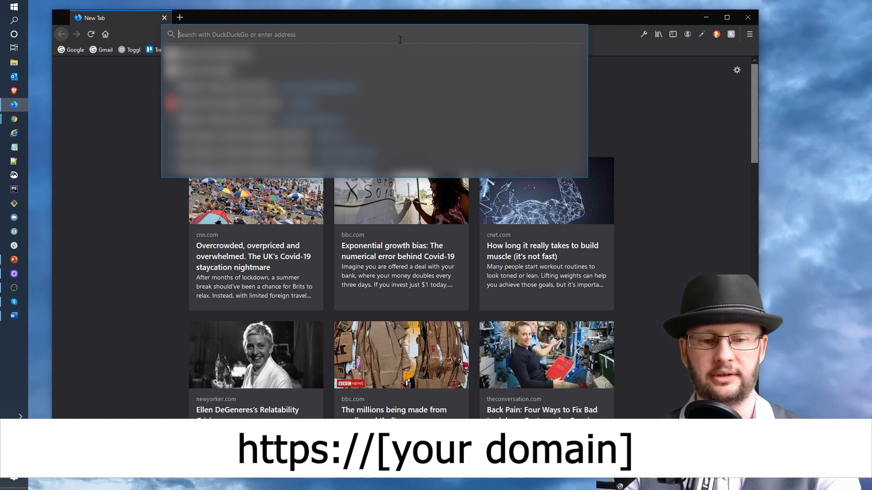
type("https")
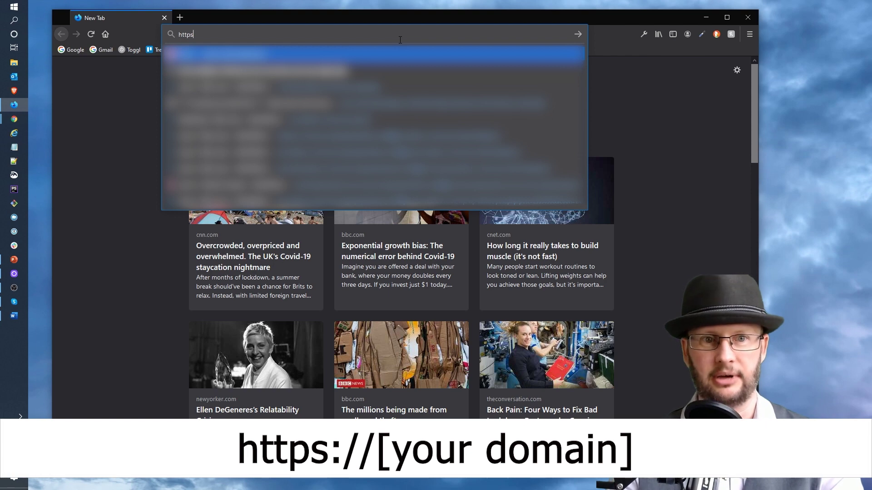
type(":")
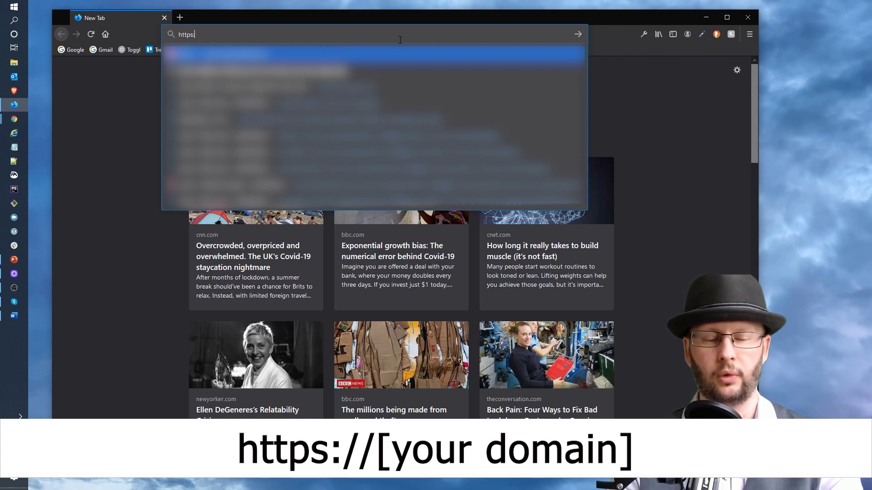
type("//")
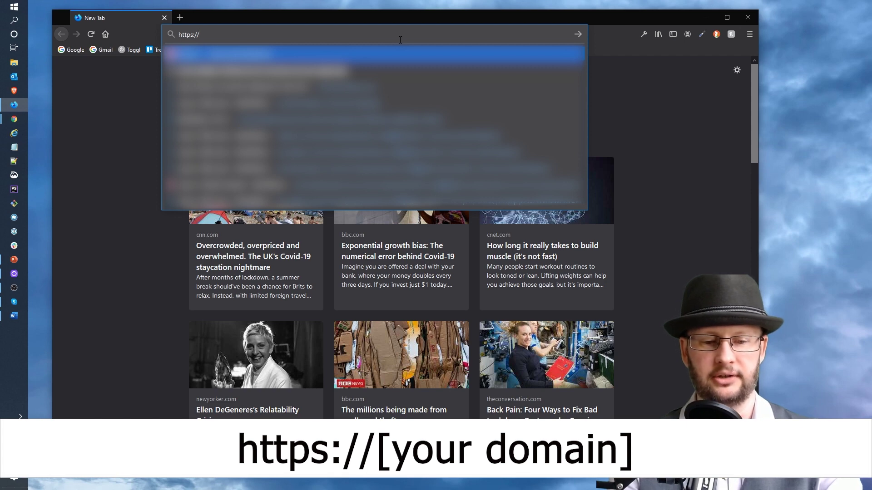
type("error")
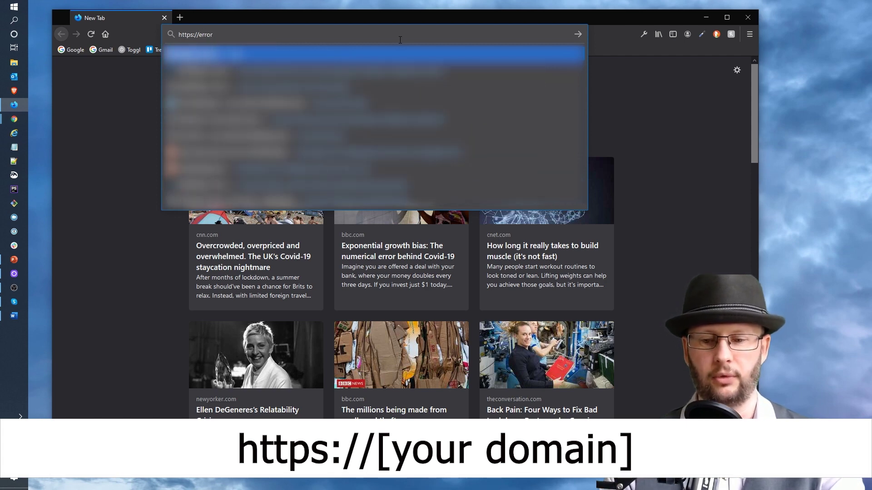
type("1")
type("48")
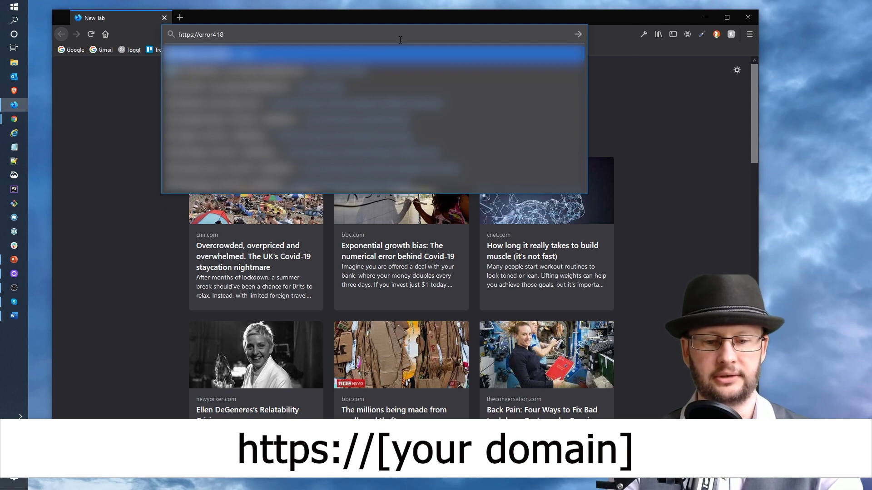
type("cof")
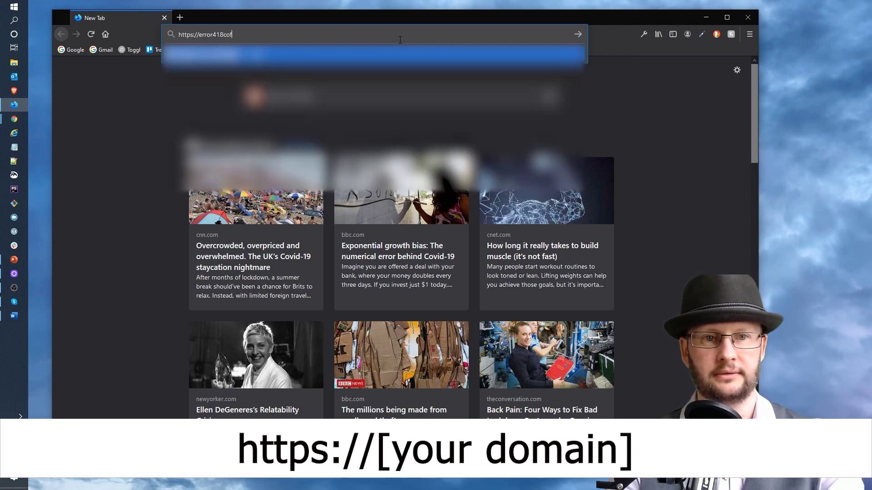
key("BackSpace")
key("BackSpace")
key("BackSpace")
type(".co")
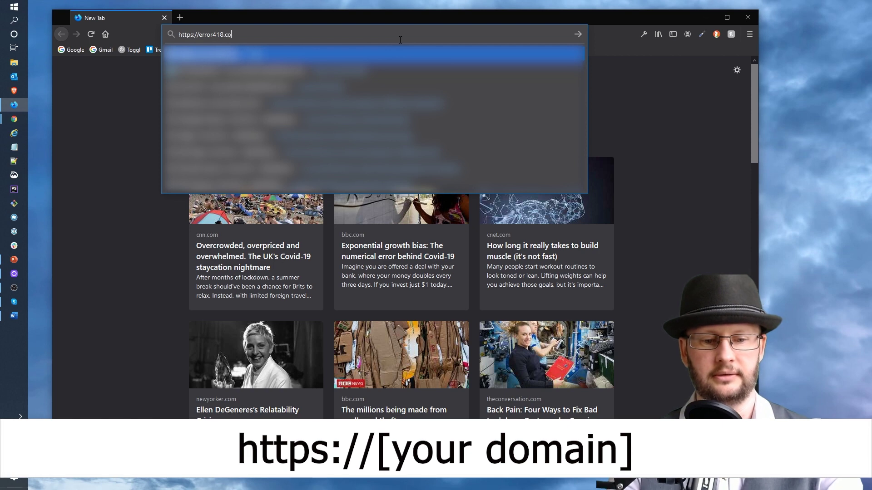
type("ffee")
key("Return")
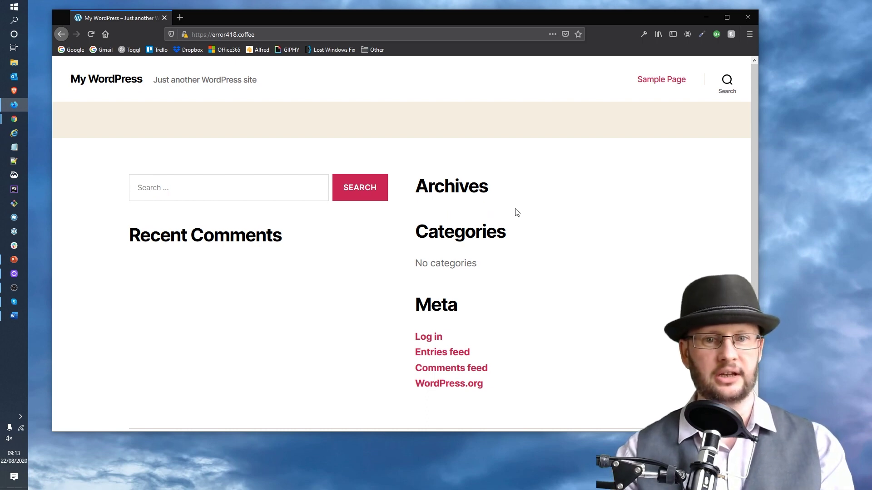
Append /wp-login.php to the site address to reach the login page.
scroll(516, 213, "down", 2)
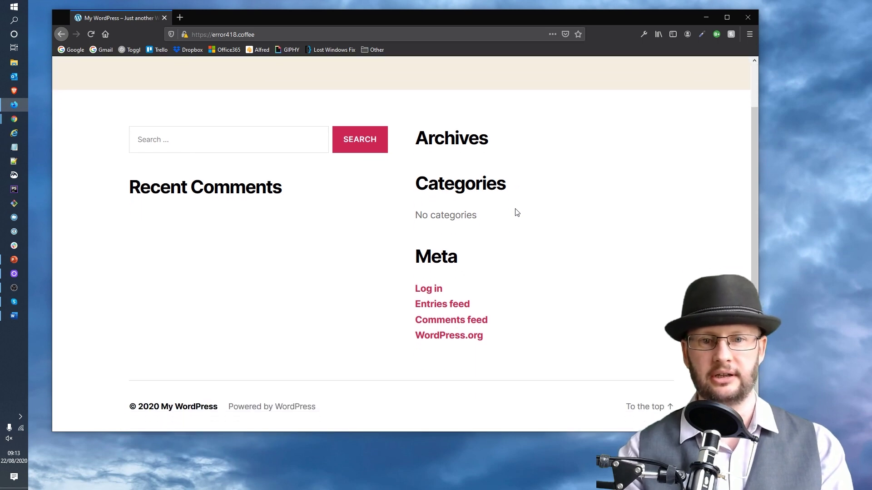
scroll(516, 212, "up", 2)
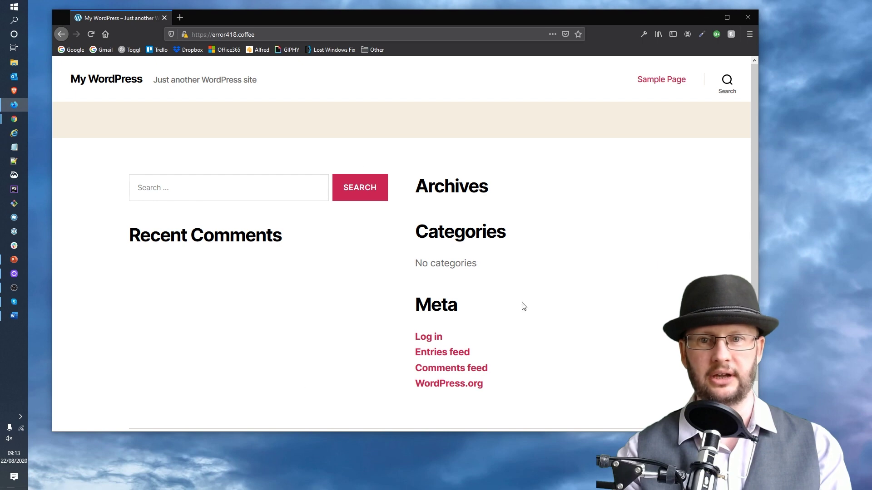
left_click(272, 33)
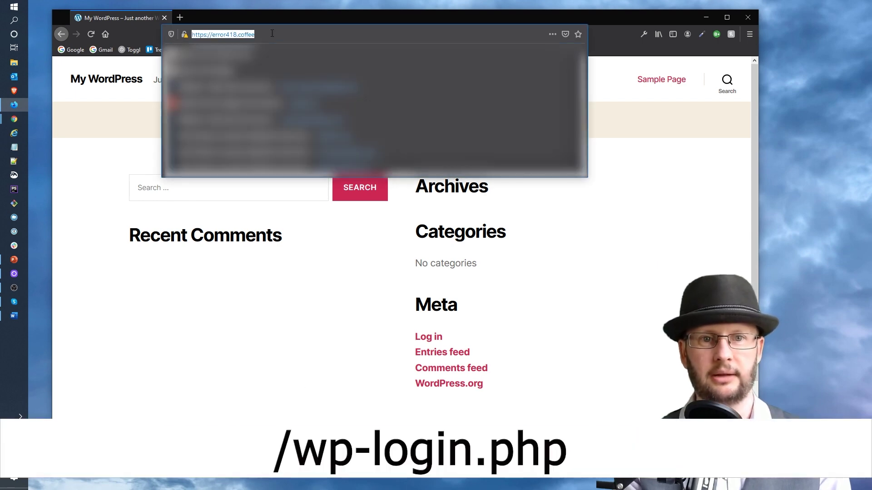
left_click(272, 34)
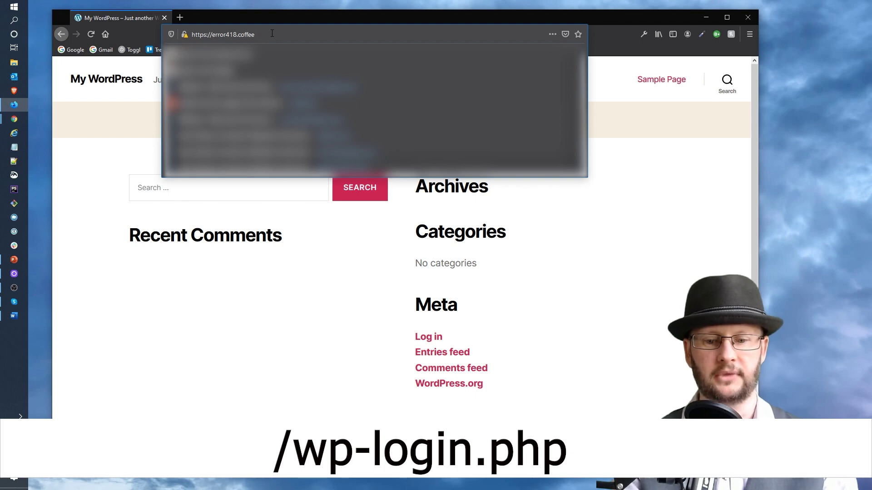
type("/wp-l")
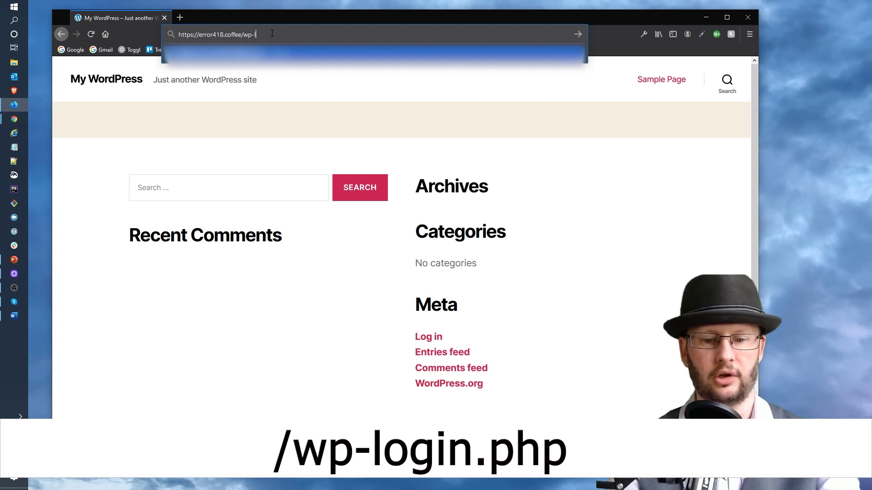
type("ogin.php")
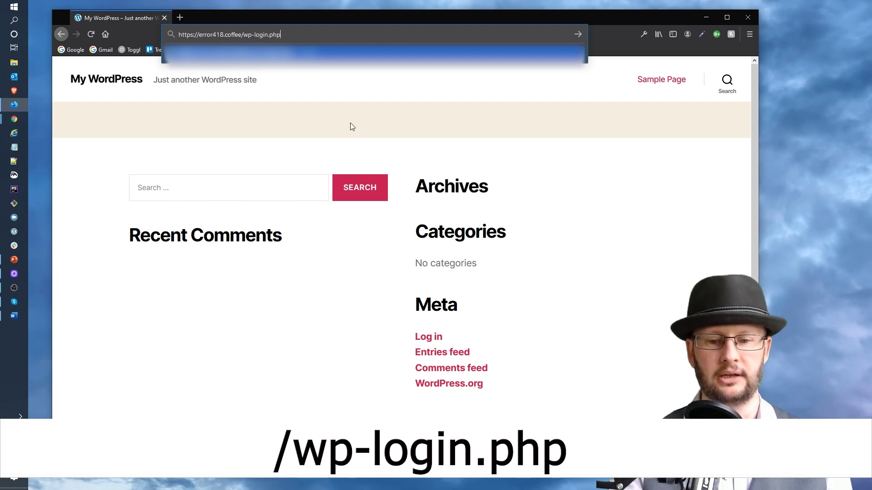
key("Return")
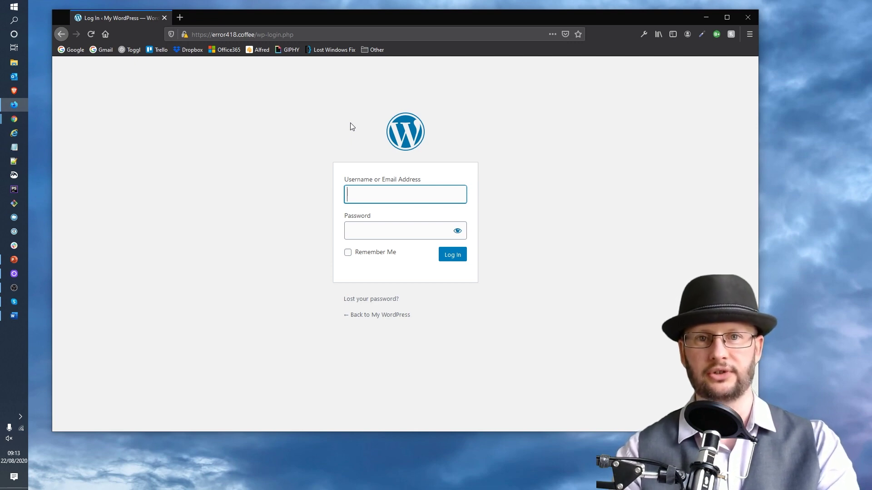
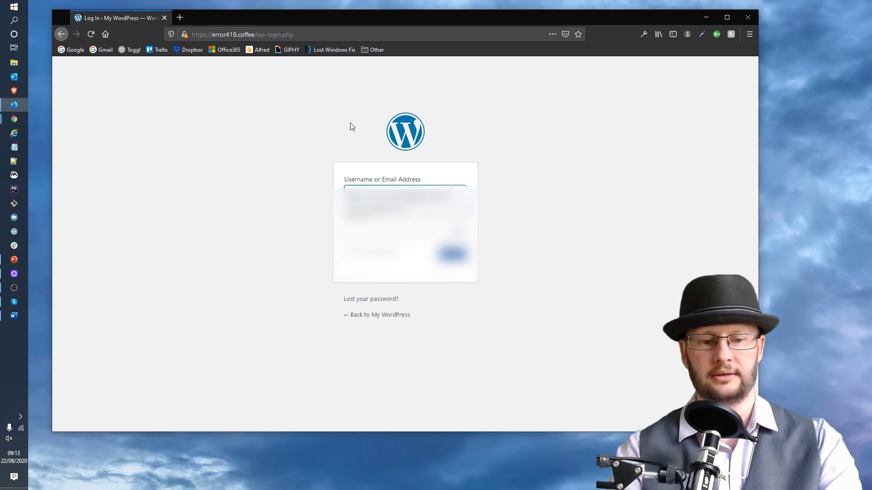
Enter the account's username and password and log in.
key("Tab")
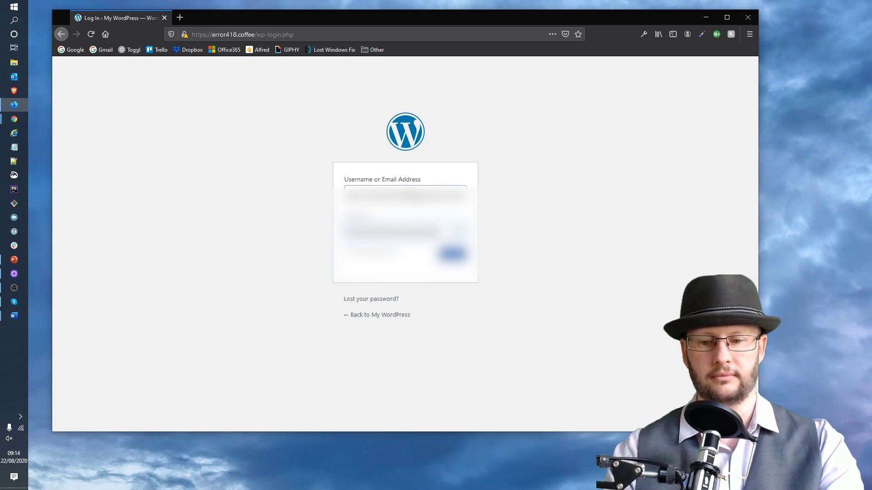
key("Return")
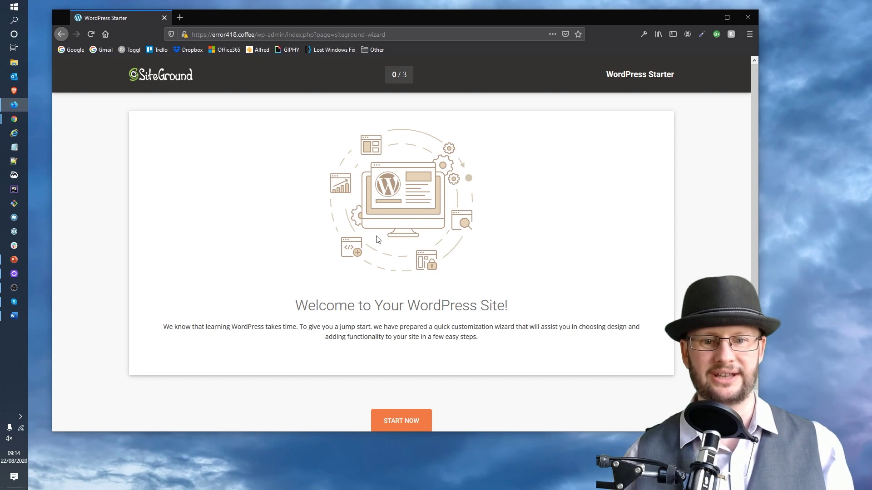
Skip the WordPress Starter wizard and scroll through the Dashboard.
scroll(477, 253, "down", 1)
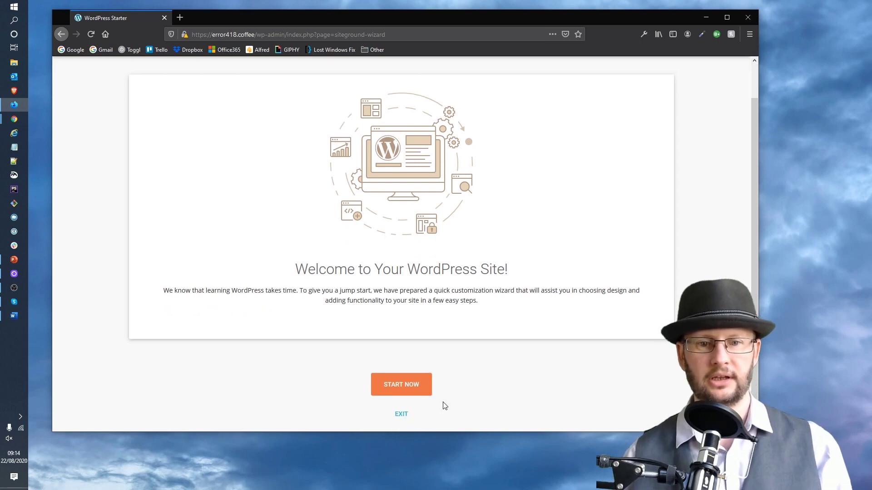
left_click(406, 415)
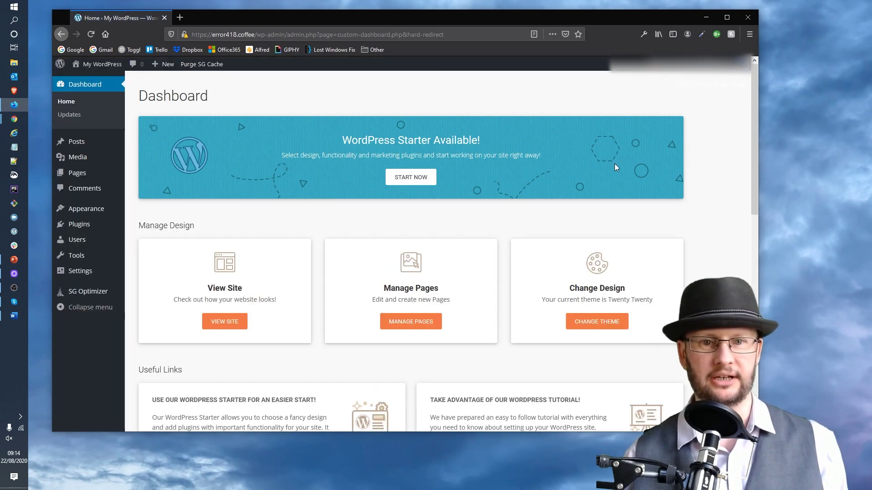
scroll(713, 126, "down", 2)
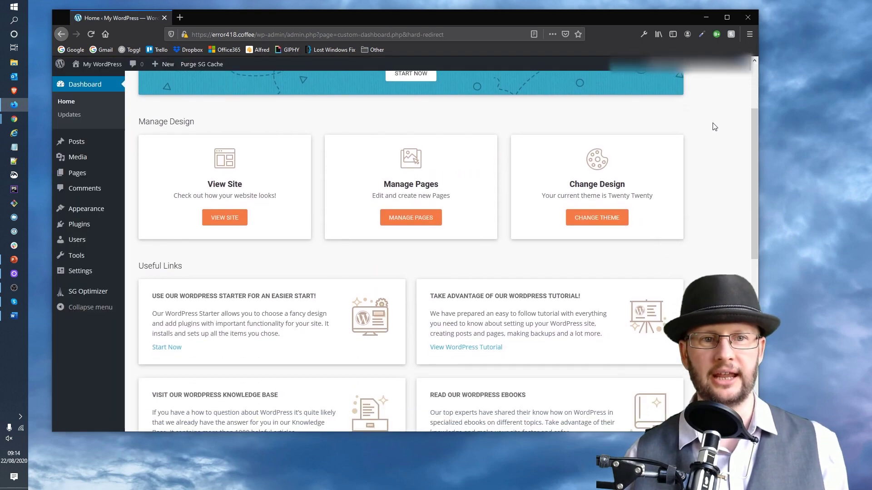
scroll(715, 127, "down", 5)
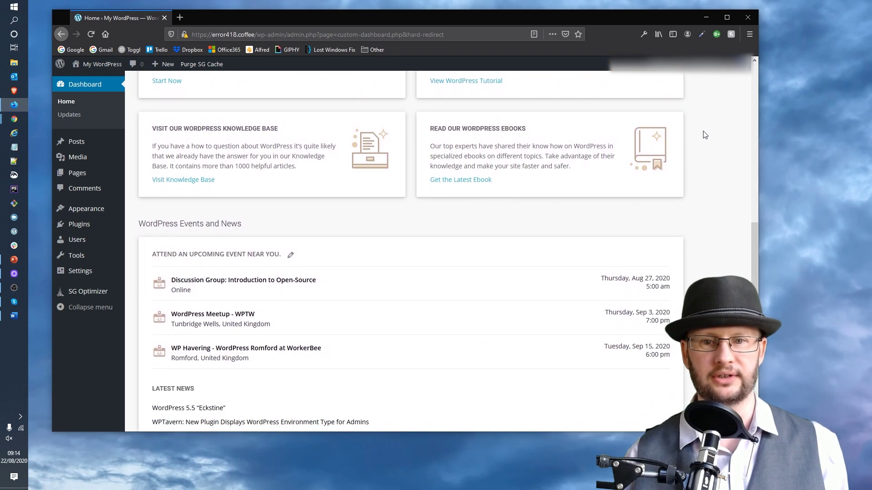
scroll(705, 135, "down", 3)
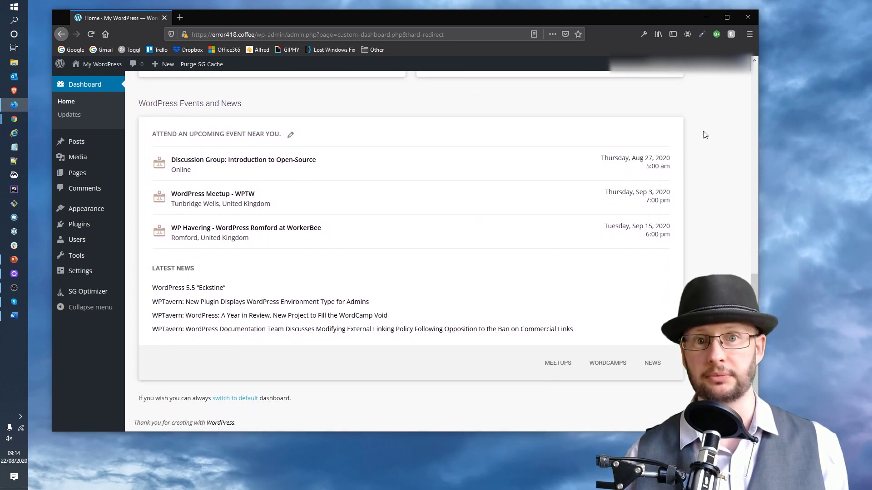
scroll(703, 133, "up", 7)
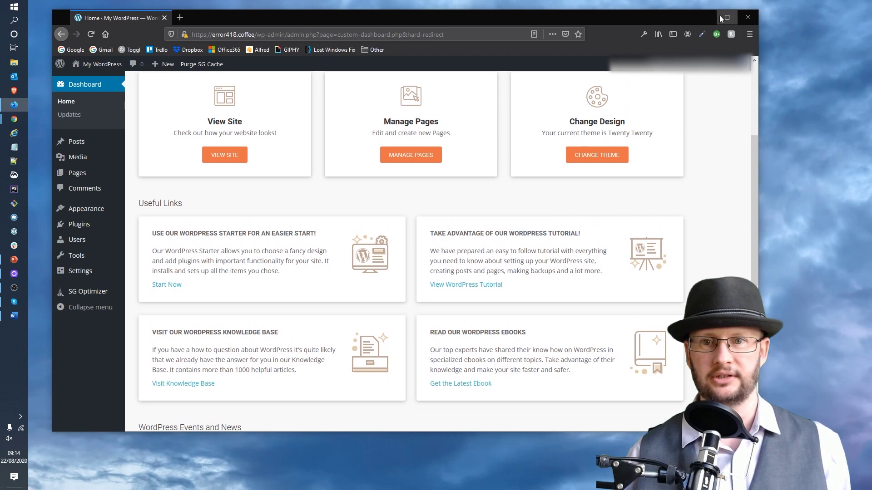
Maximize the browser window, zoom the page to 120% and return to the top.
left_click(726, 18)
key("ctrl+plus")
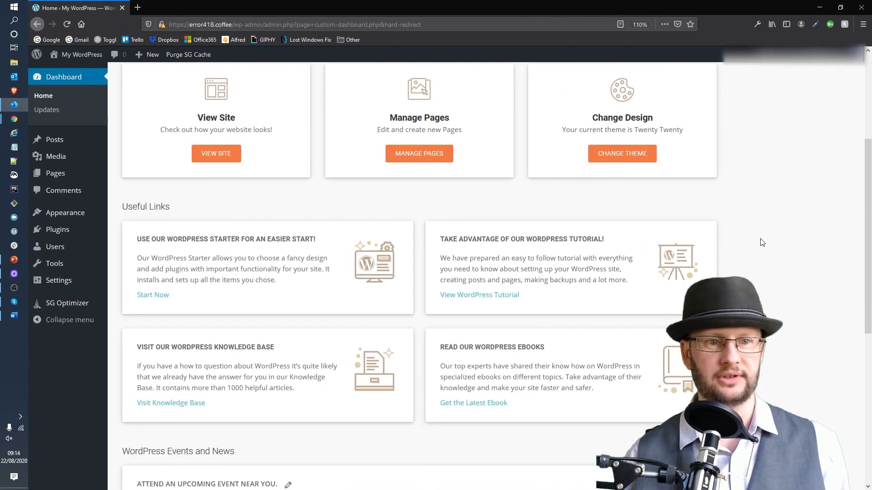
key("ctrl+plus")
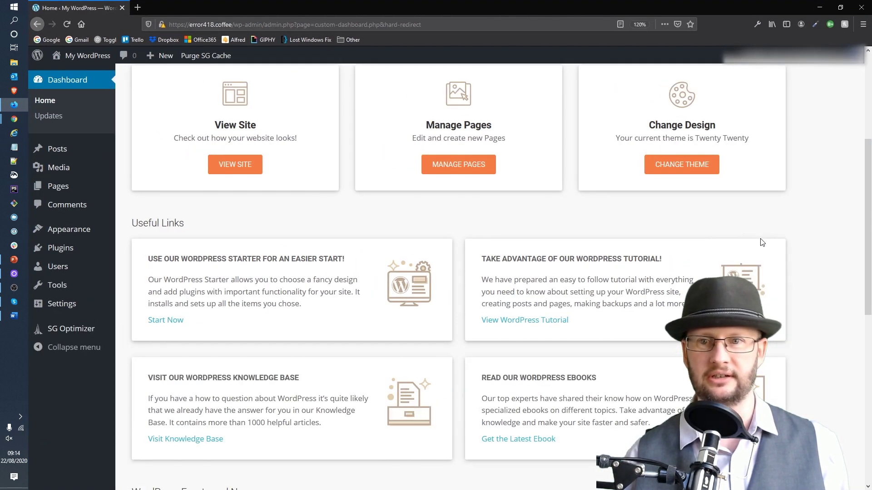
scroll(762, 243, "up", 3)
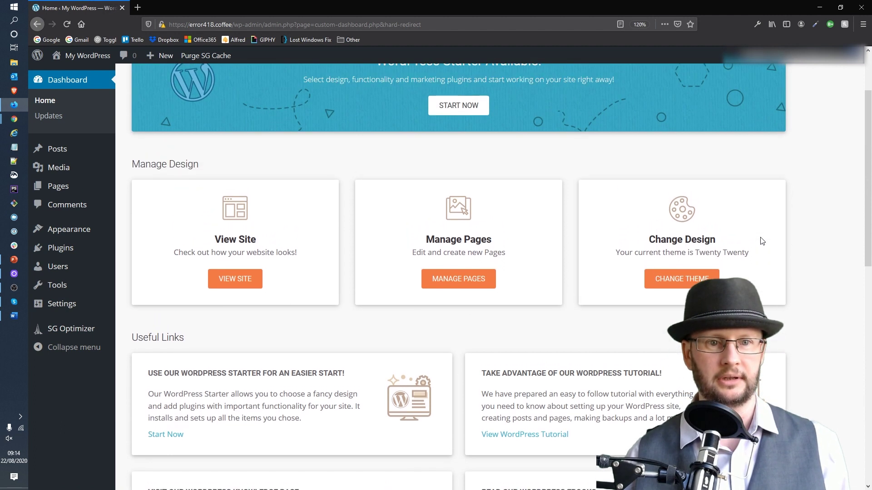
scroll(762, 241, "up", 2)
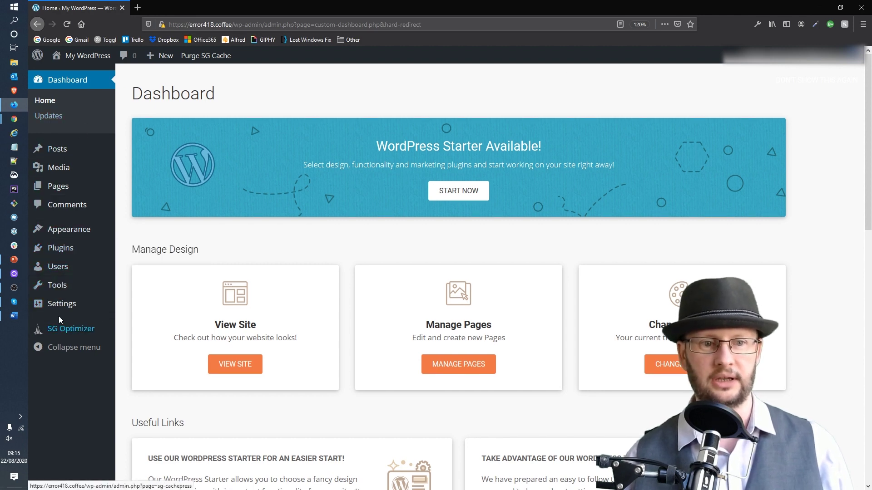
In Settings > General, change the Site Title to Error418.
mouse_move(64, 308)
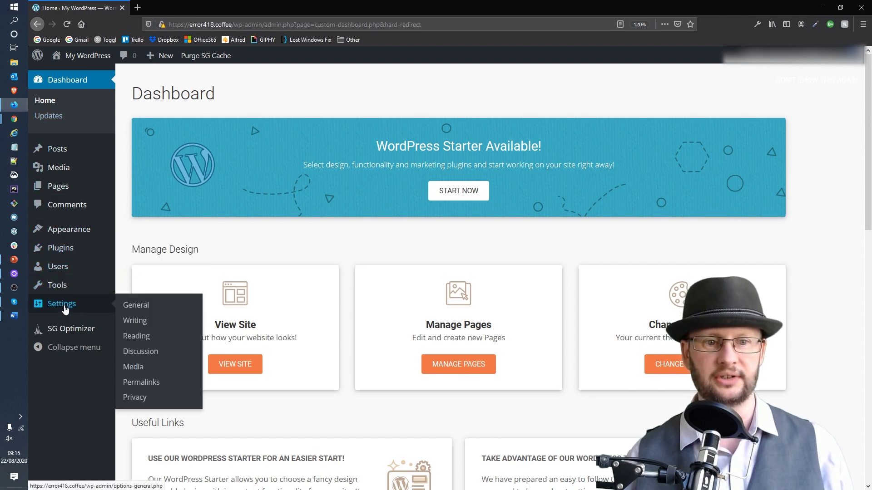
left_click(137, 306)
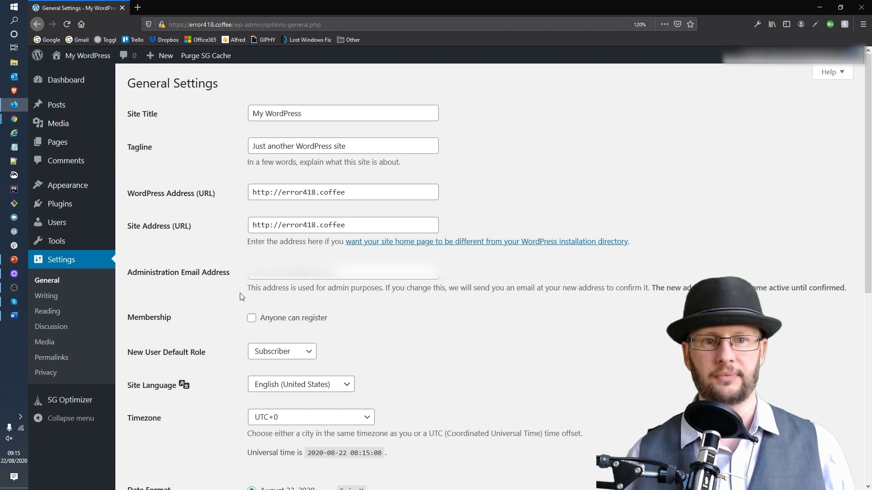
left_click(375, 115)
left_click_drag(376, 115, 245, 104)
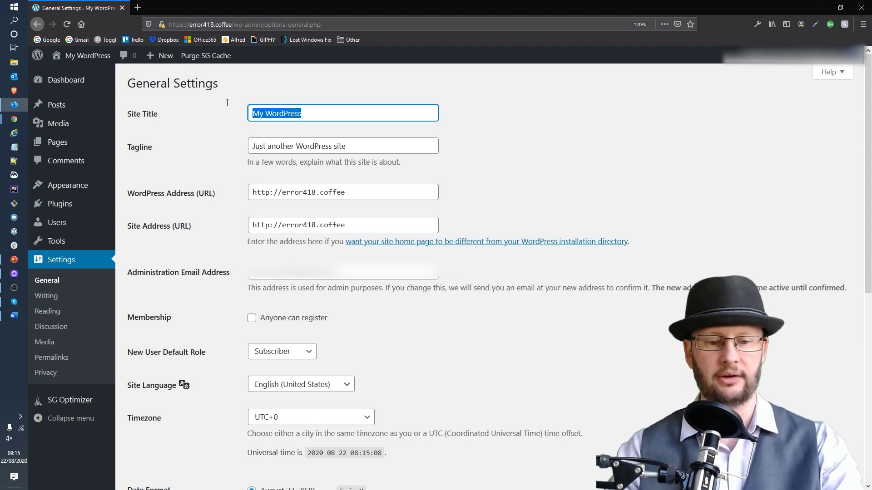
type("Err")
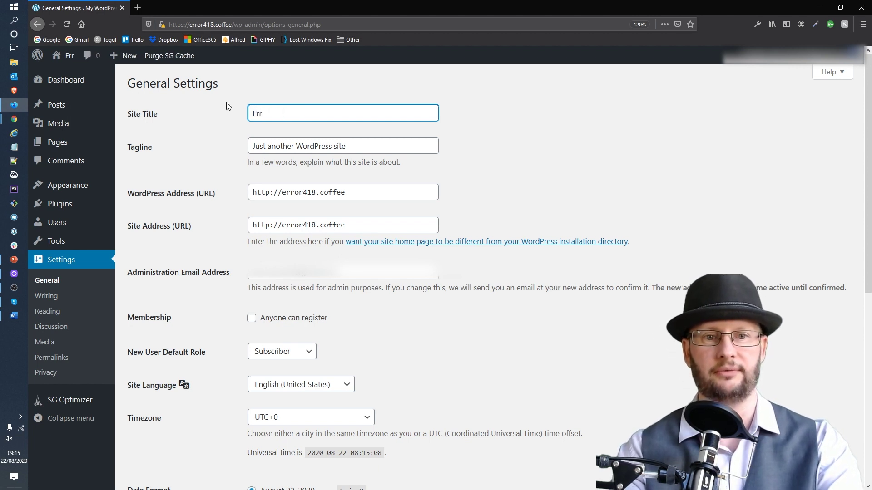
type("or418")
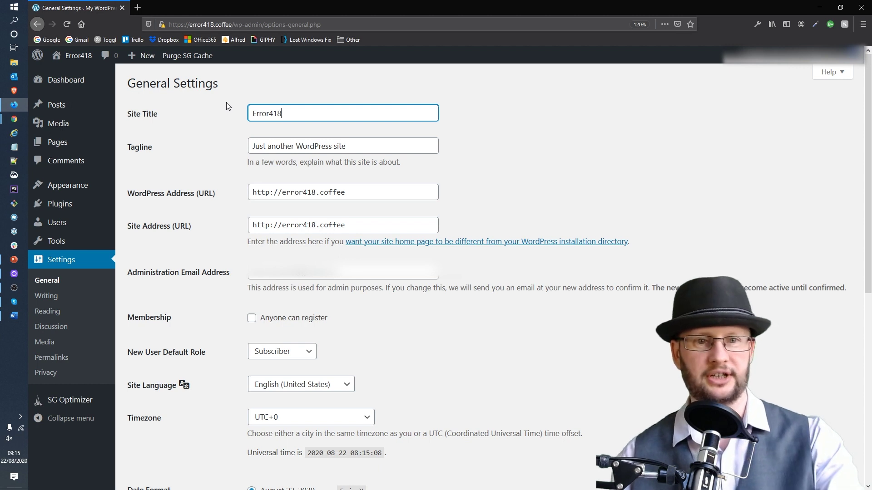
Set the Tagline to 'Barista Resources and Fine Coffee'.
key("Tab")
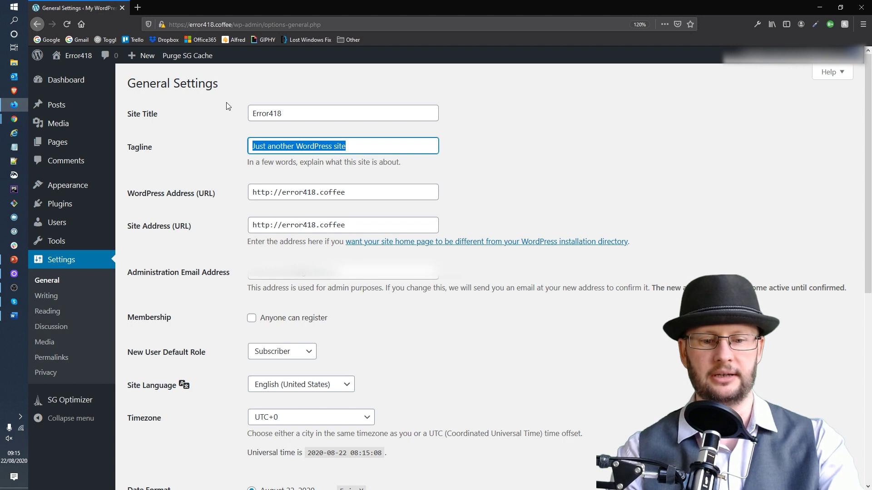
type("Ba")
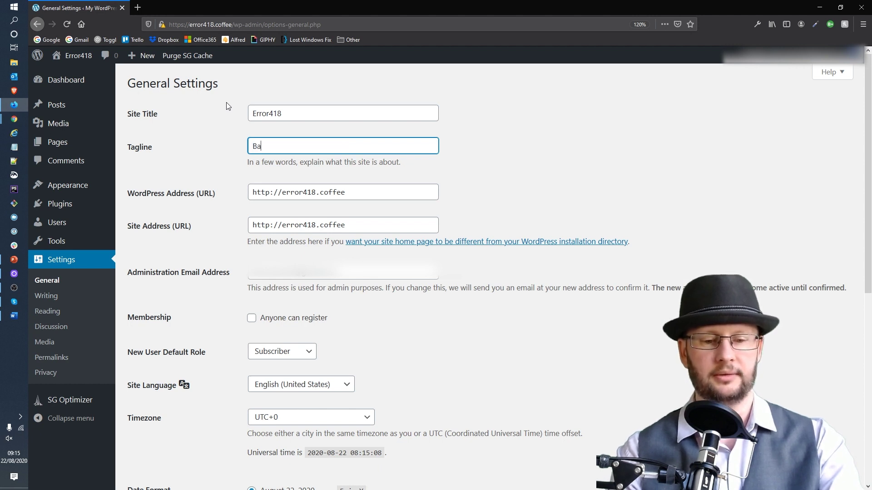
type("rista ")
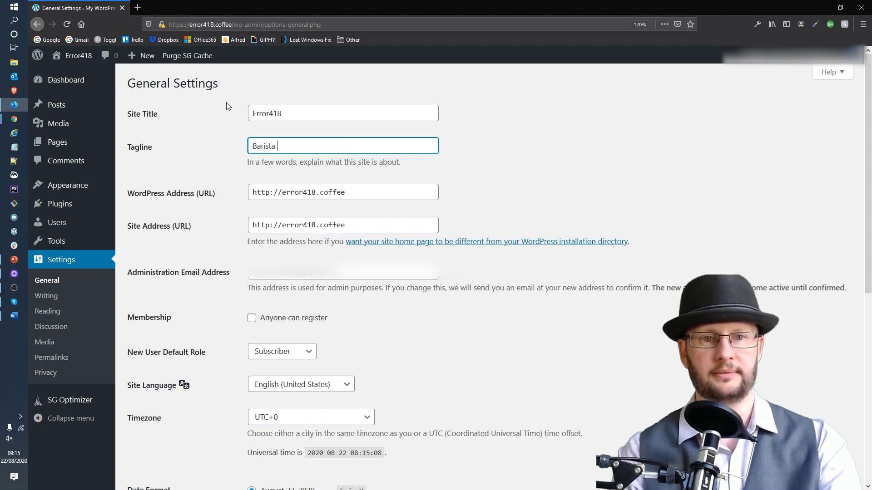
type("Reso")
key("BackSpace")
key("BackSpace")
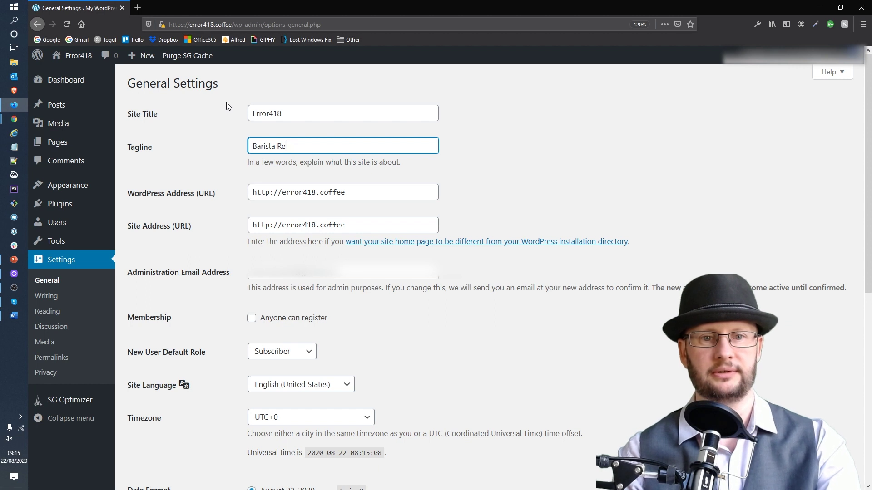
type("sources")
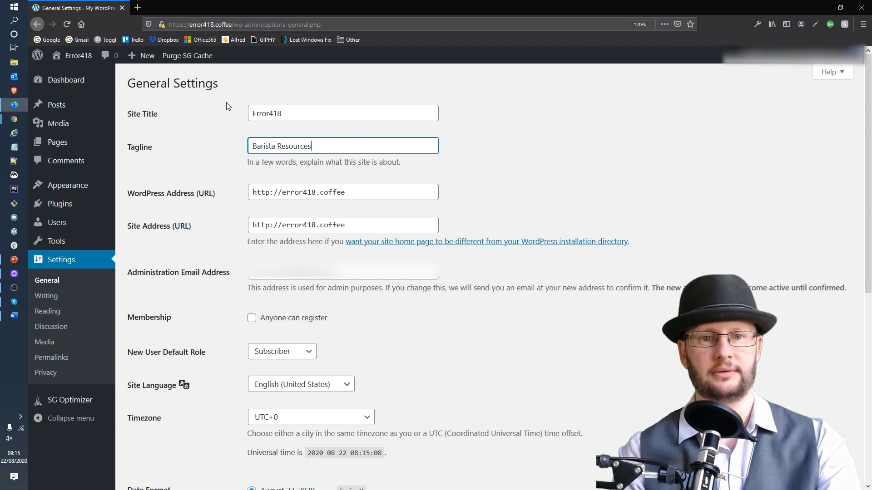
type(" and Fine C")
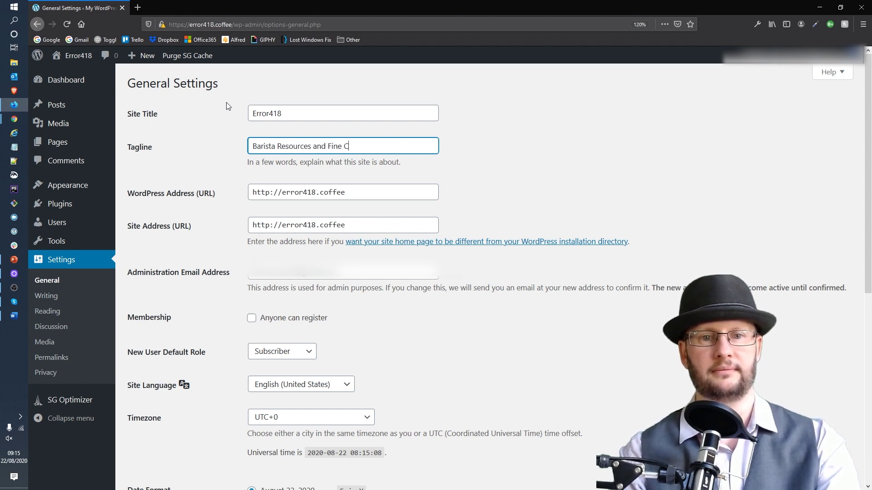
type("offee")
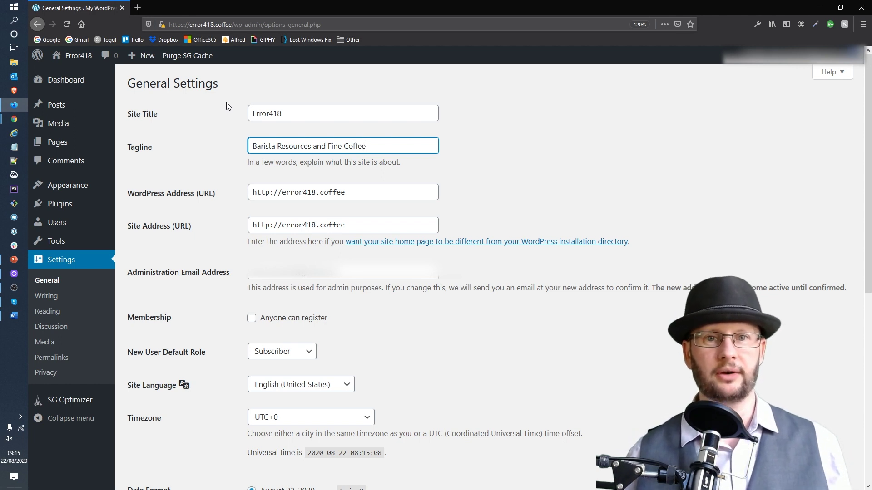
left_click(274, 194)
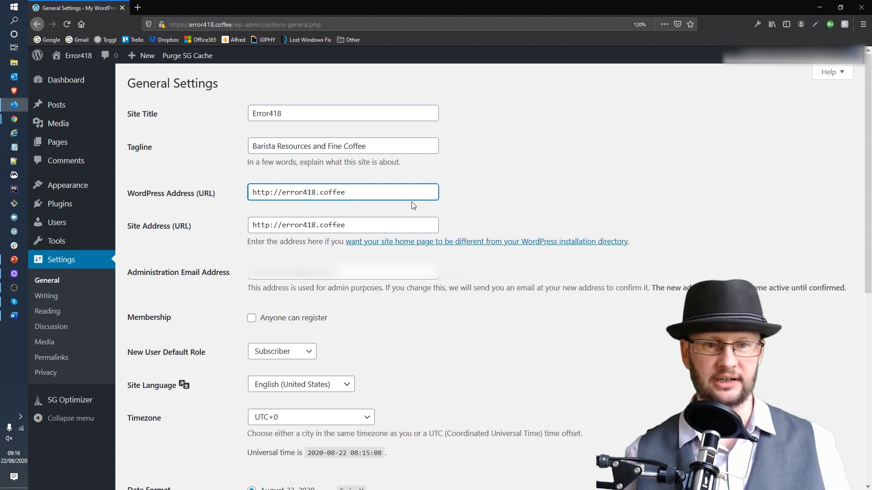
type("s")
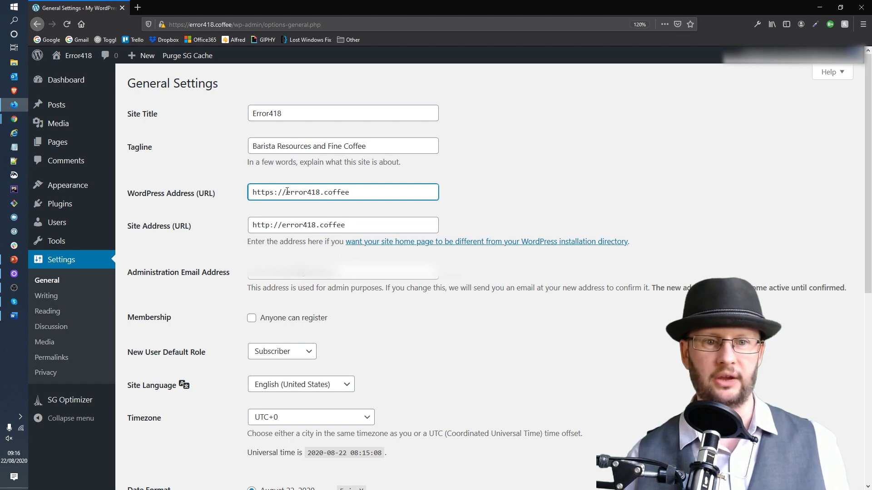
left_click(272, 225)
type("s")
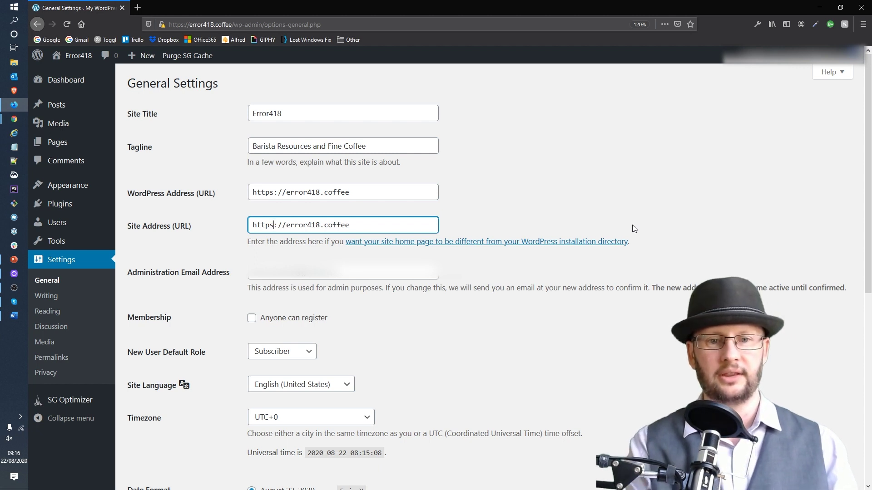
left_click(354, 272)
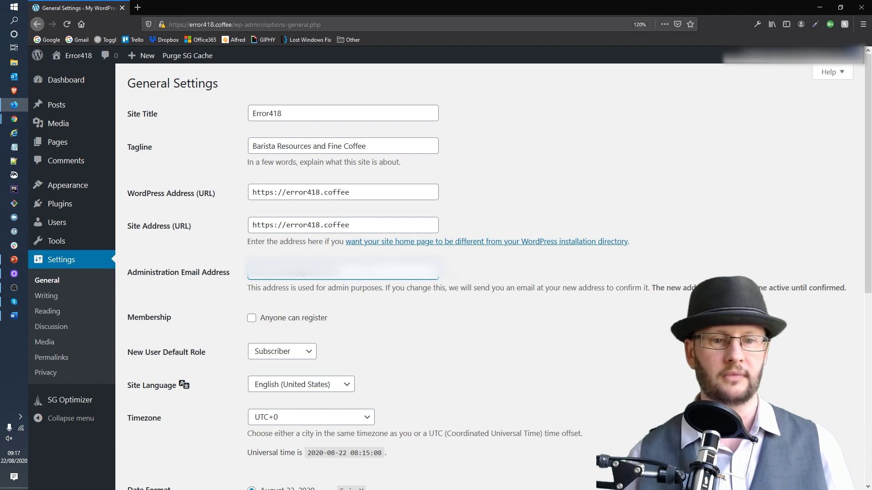
Keep Subscriber as the new user role and choose English (UK) as Site Language.
scroll(375, 271, "down", 5)
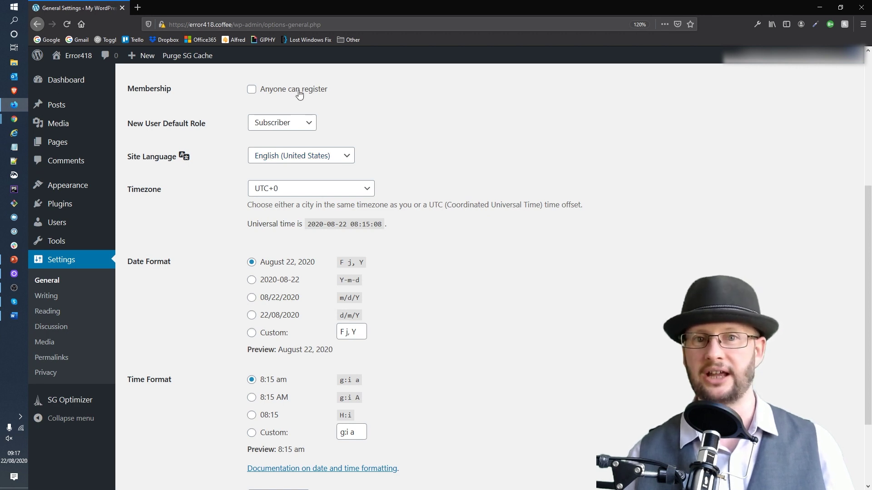
left_click(298, 121)
left_click(446, 140)
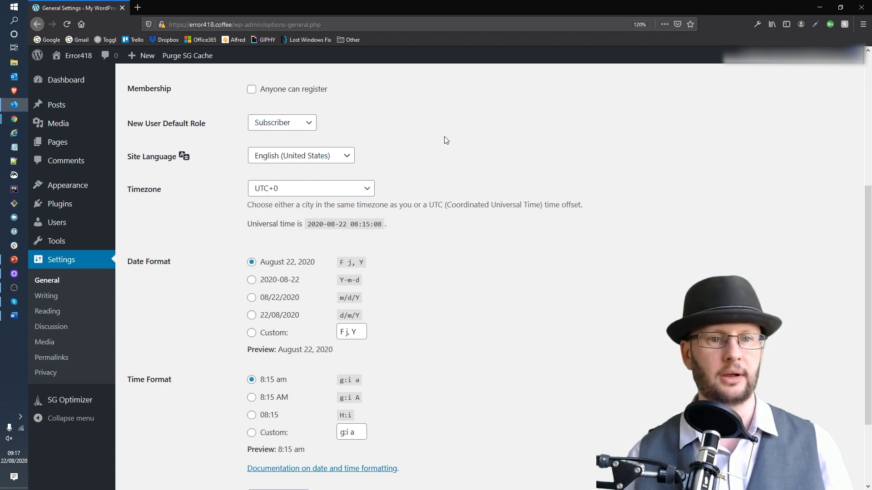
left_click(316, 154)
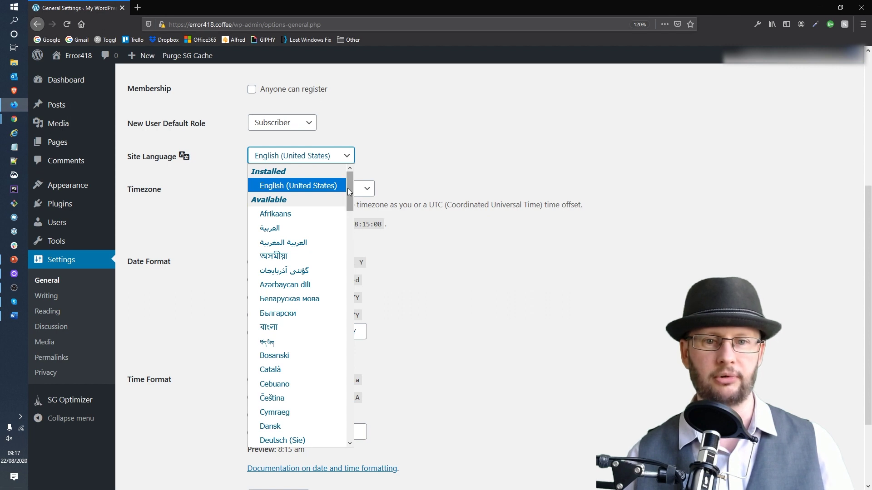
left_click_drag(348, 188, 353, 226)
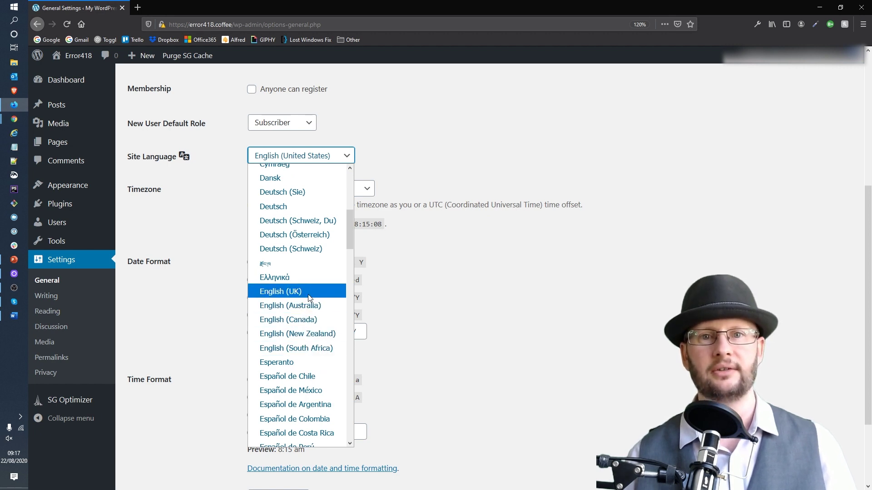
scroll(308, 289, "up", 3)
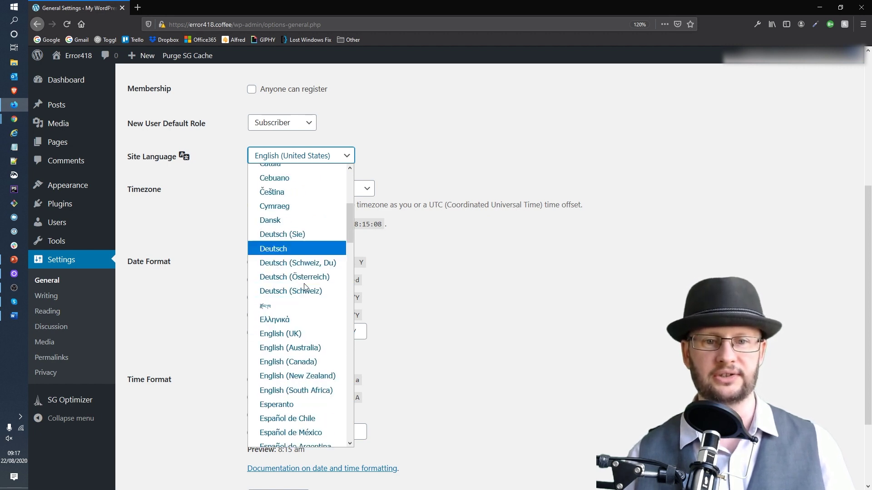
left_click(293, 334)
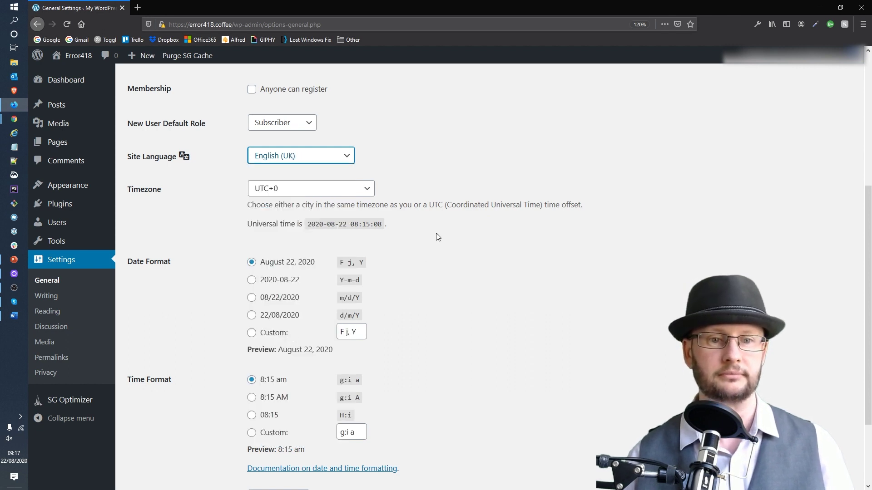
Review the General Settings, checking the Error418 title and tagline.
scroll(436, 234, "down", 2)
scroll(438, 234, "down", 1)
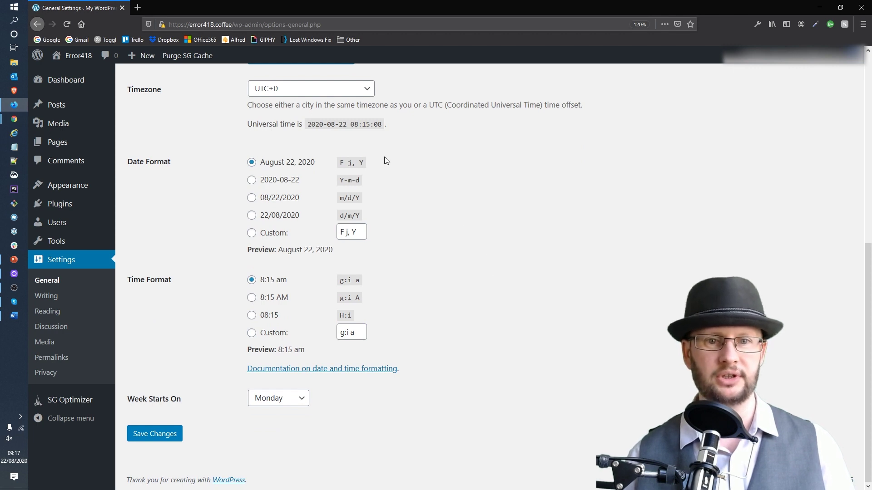
scroll(399, 177, "up", 7)
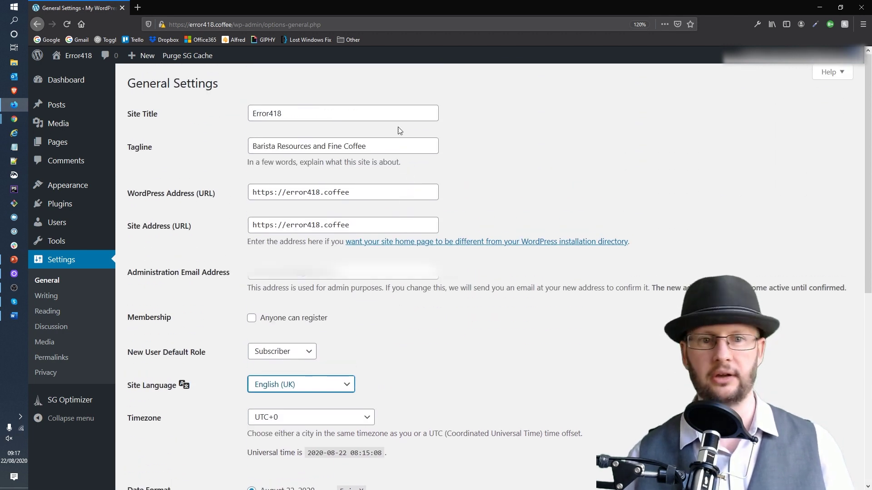
left_click(382, 116)
left_click(387, 145)
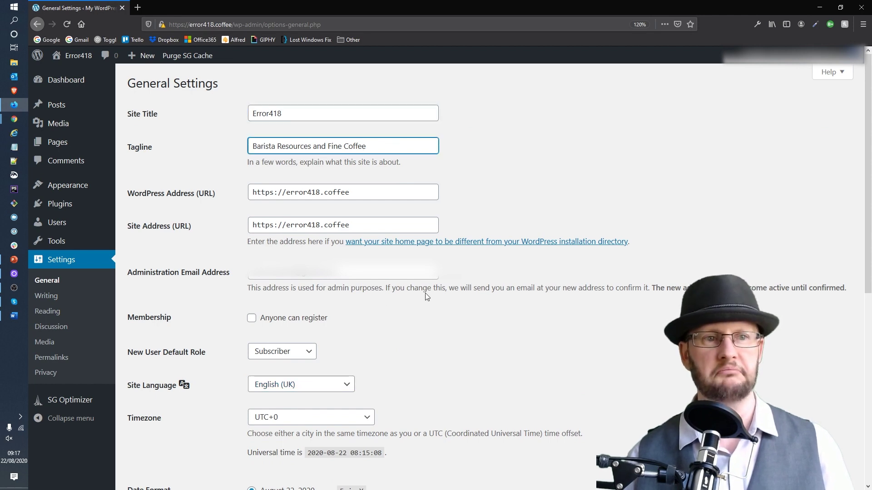
scroll(424, 295, "down", 7)
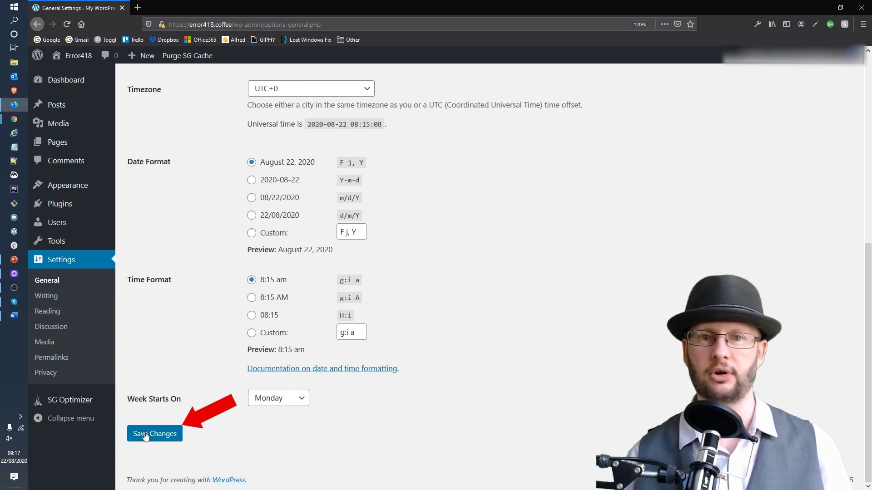
Save the General Settings changes.
left_click(145, 435)
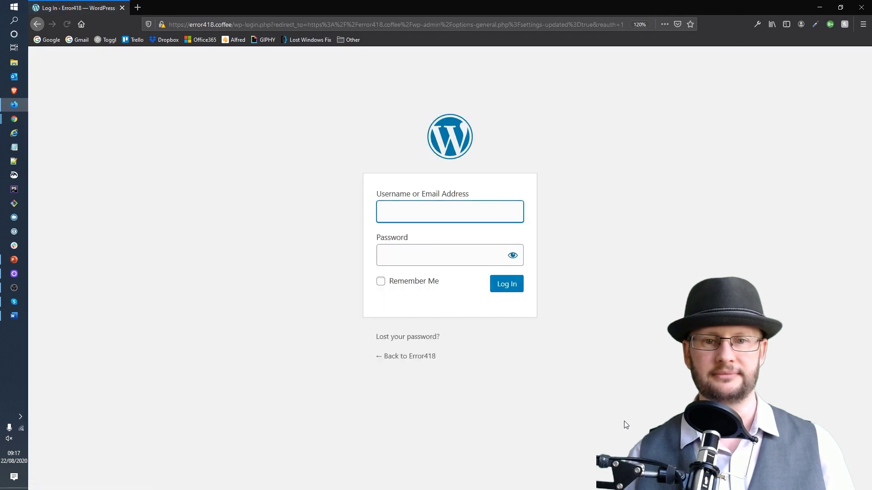
left_click(181, 24)
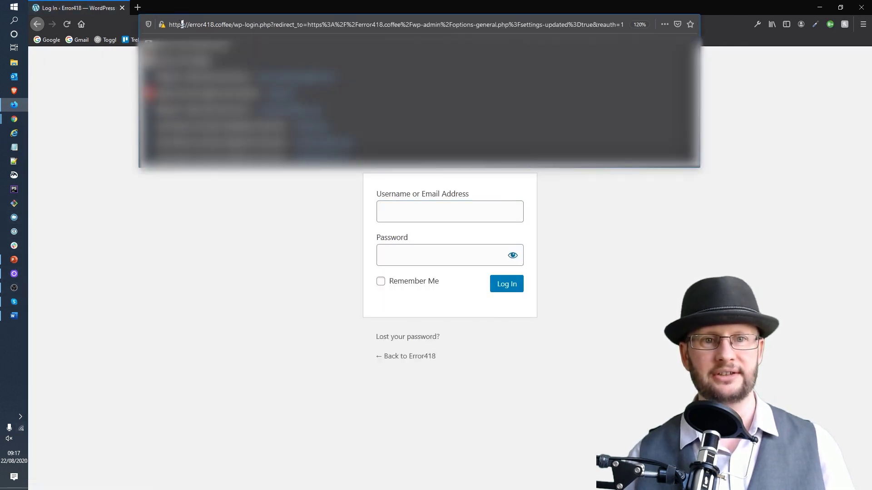
left_click(209, 222)
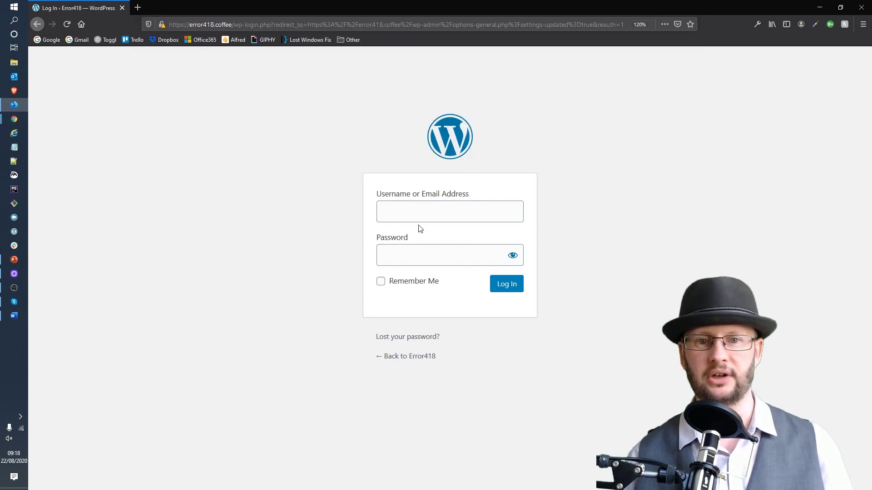
Log back in using the browser's saved username and password.
left_click(467, 214)
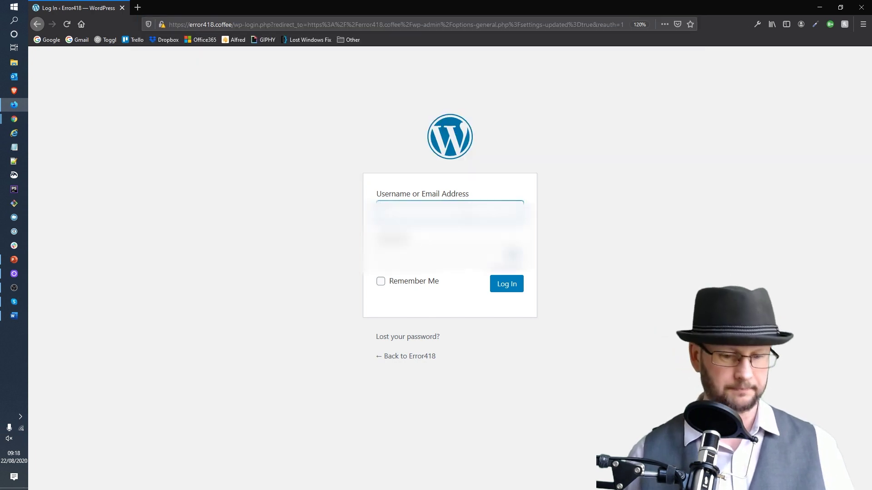
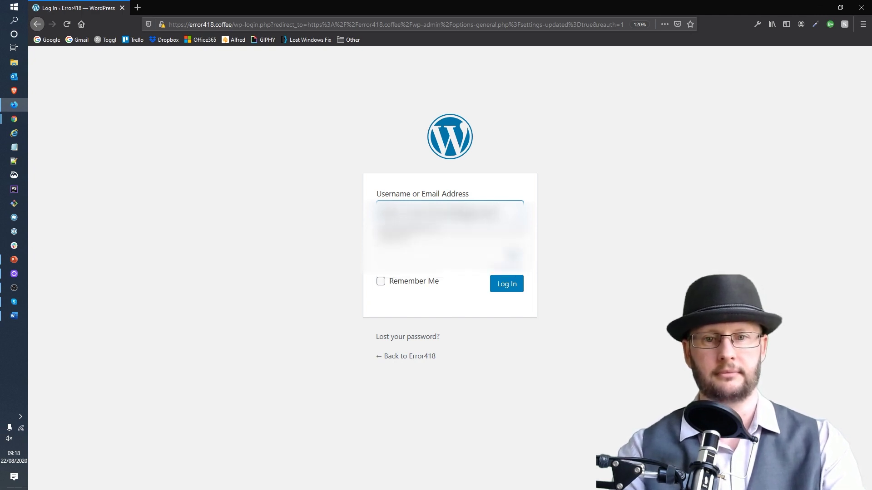
key("Down")
key("Return")
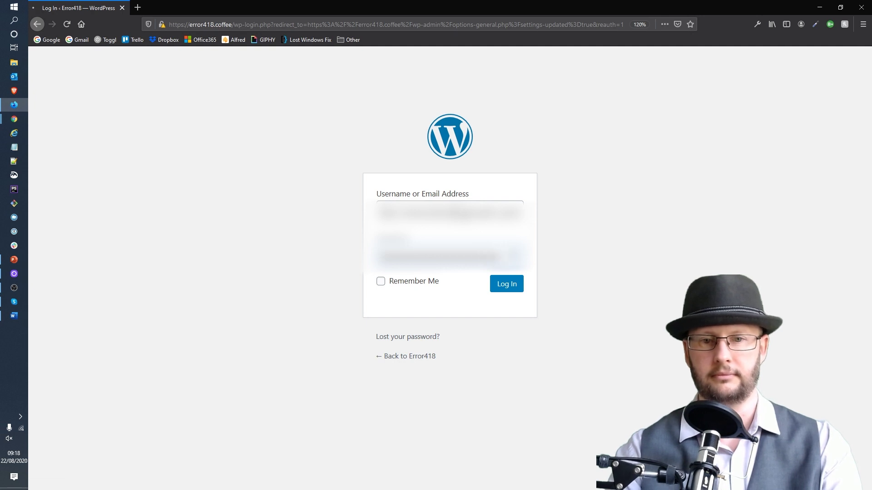
key("Return")
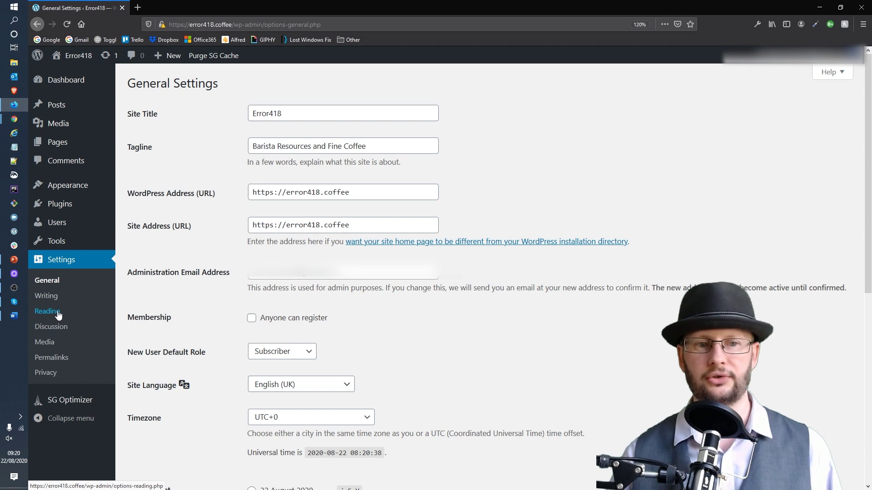
In Reading Settings, tick 'Discourage search engines from indexing this site' and save.
left_click(59, 315)
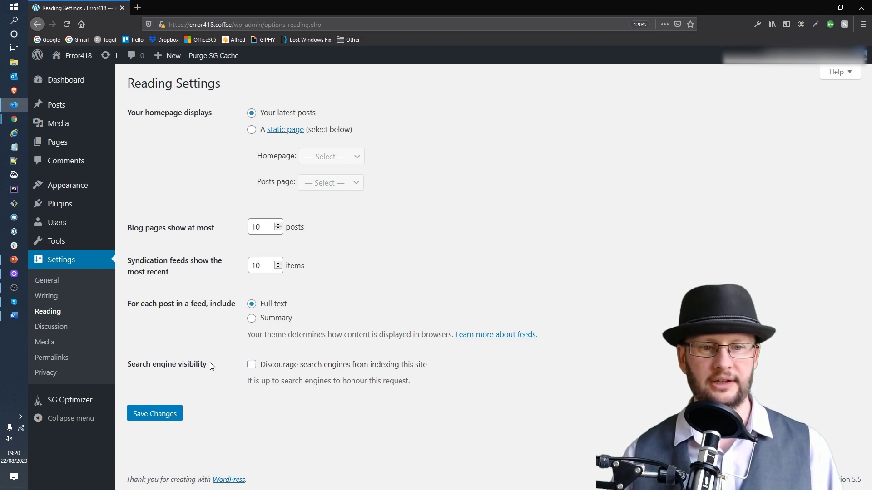
left_click_drag(210, 366, 135, 376)
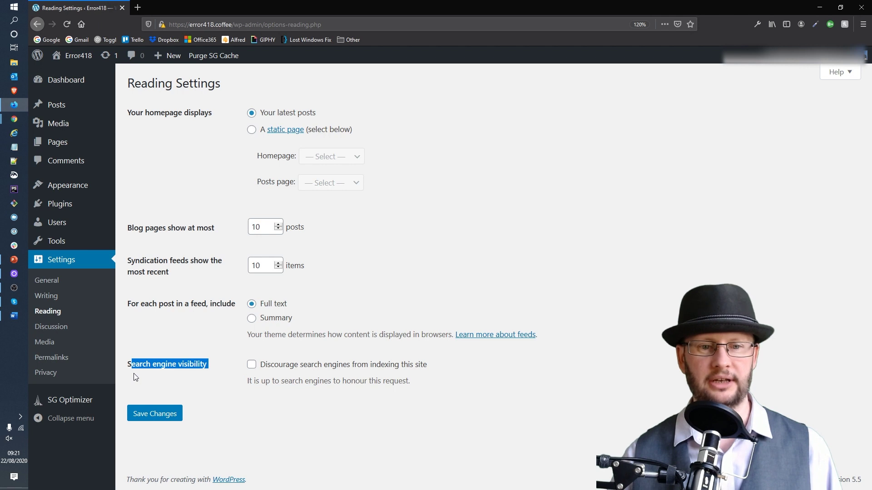
left_click(251, 370)
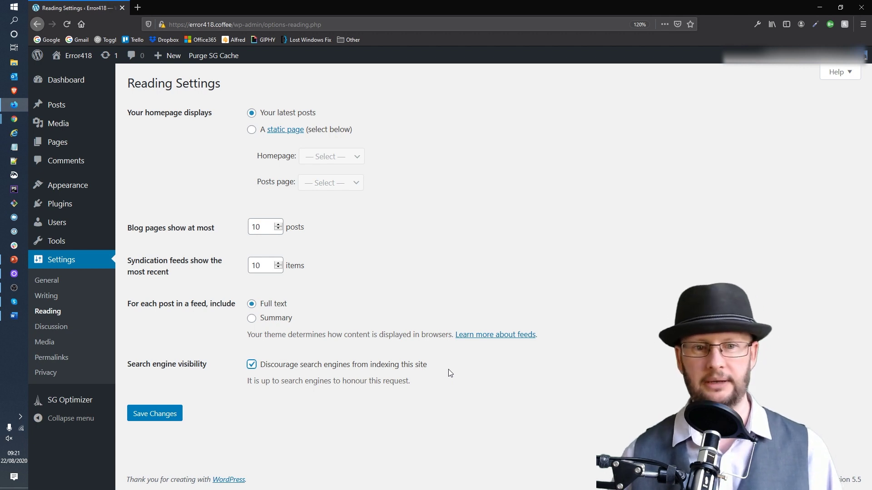
left_click(165, 414)
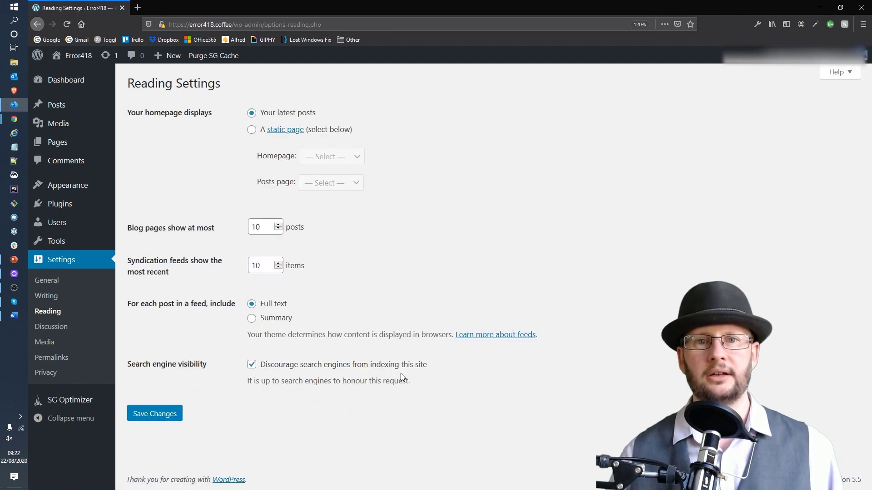
Untick linked-blog notifications, link notifications and comments for new posts, then save Discussion settings.
left_click(41, 333)
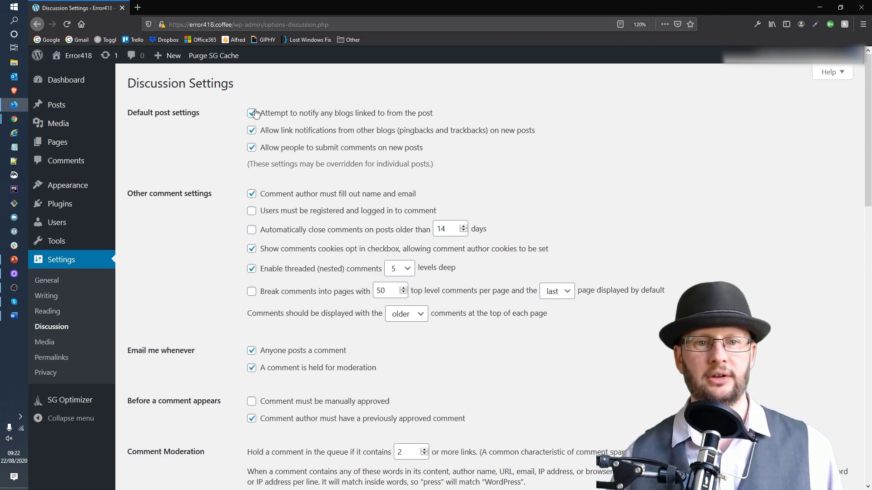
left_click_drag(200, 113, 128, 115)
left_click(574, 97)
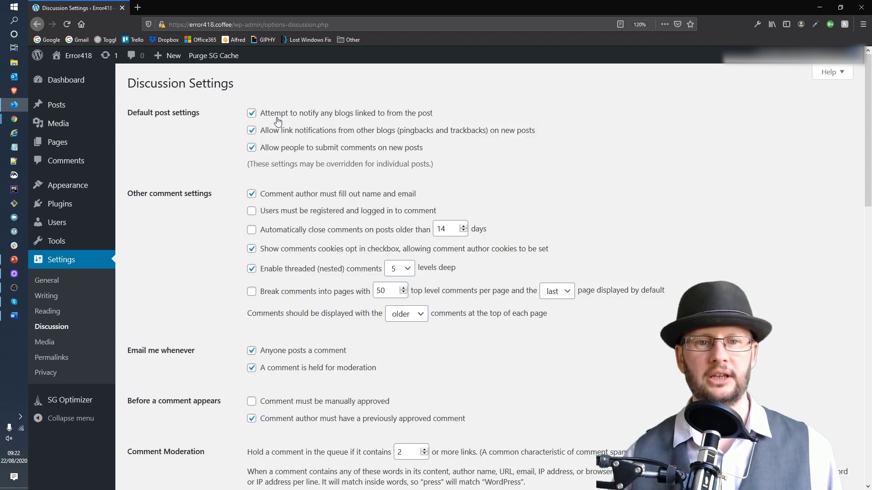
left_click(252, 113)
left_click(252, 131)
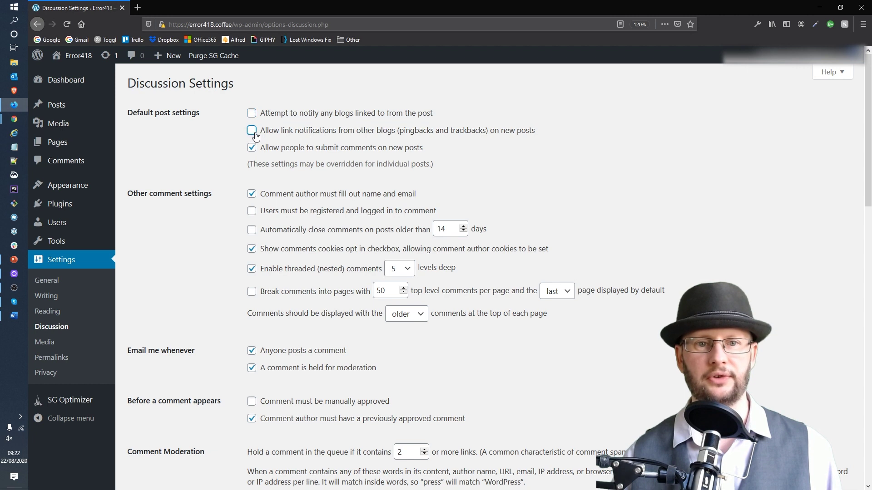
left_click(251, 148)
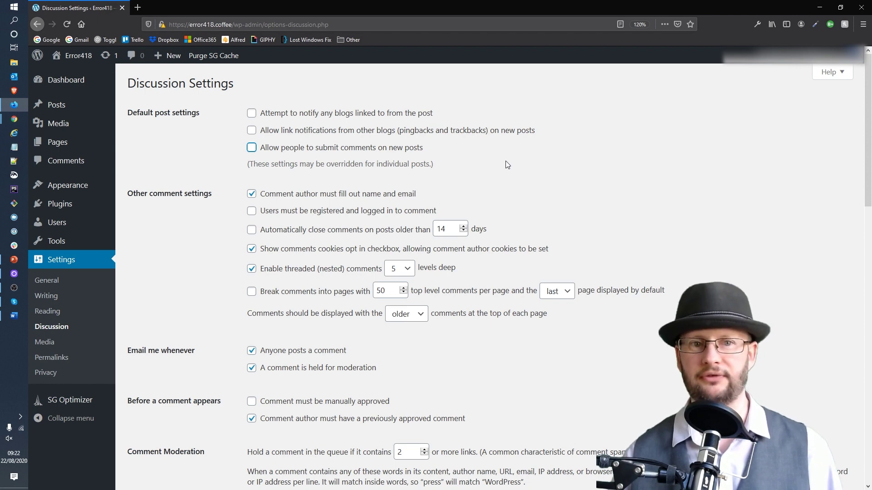
scroll(502, 160, "down", 15)
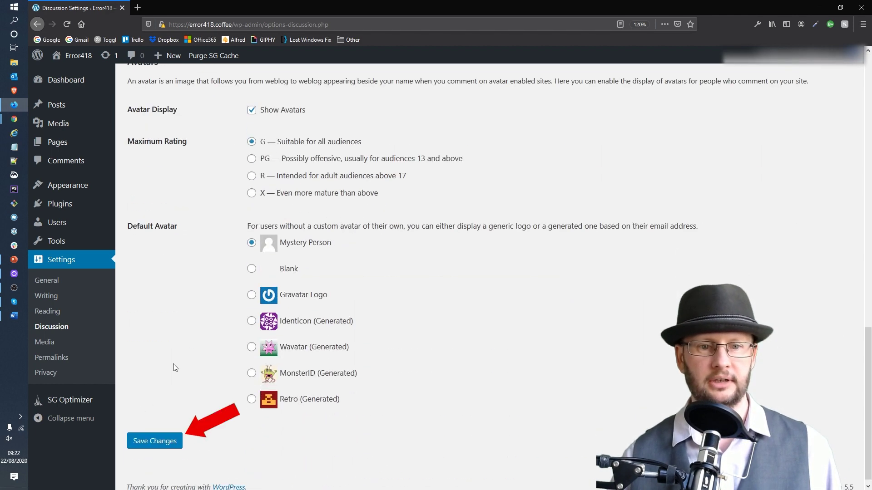
left_click(153, 443)
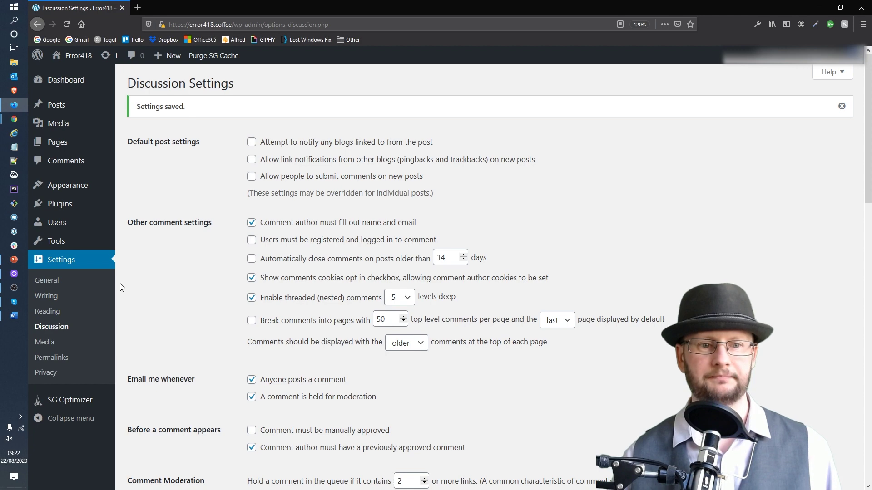
left_click(50, 358)
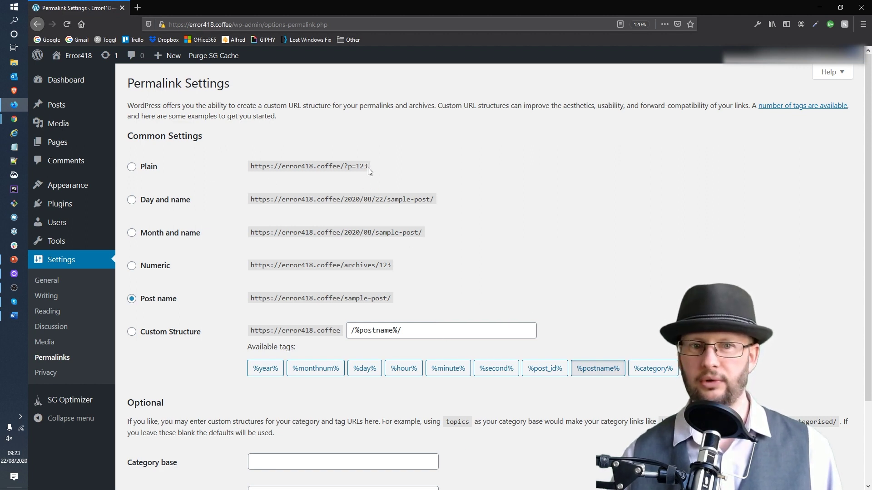
Replace the /%postname%/ permalinks with the custom structure /%category%/%postname%/ and save.
left_click_drag(368, 168, 347, 168)
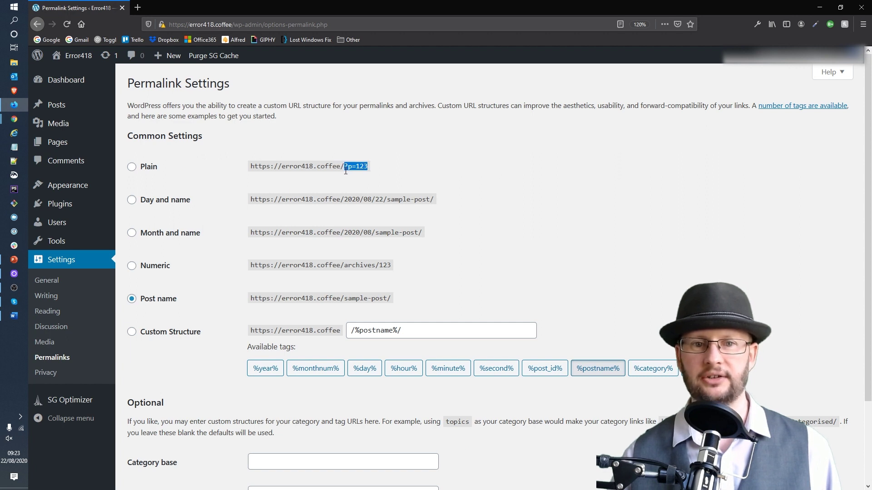
left_click(498, 208)
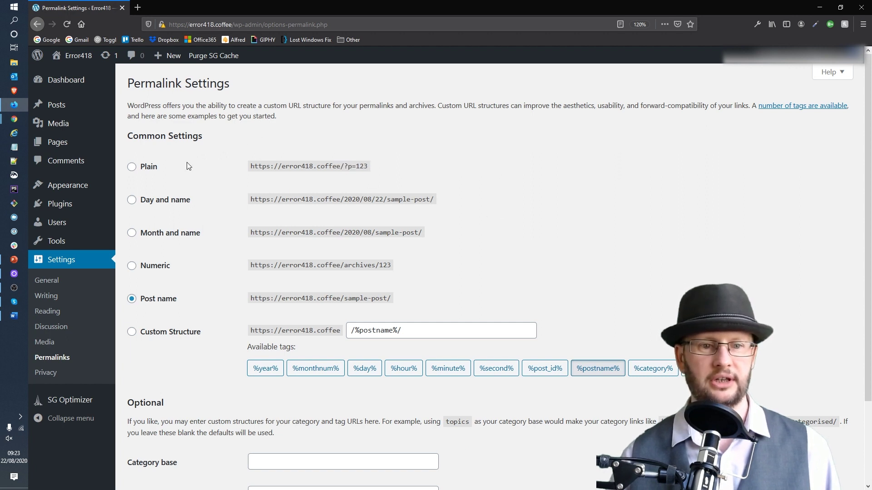
left_click(184, 332)
triple_click(466, 328)
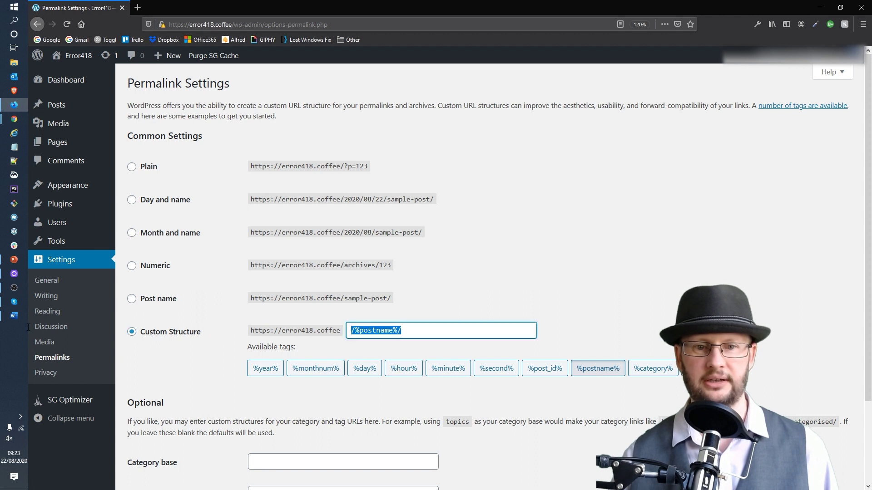
key("BackSpace")
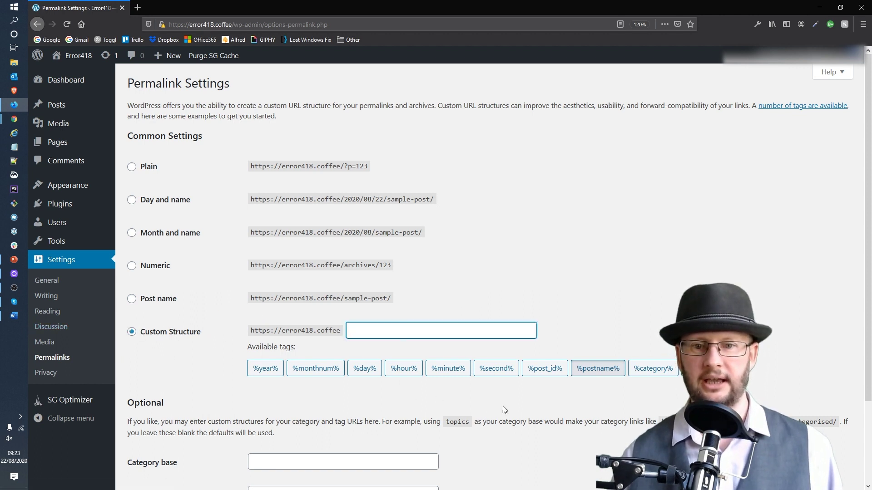
left_click(642, 371)
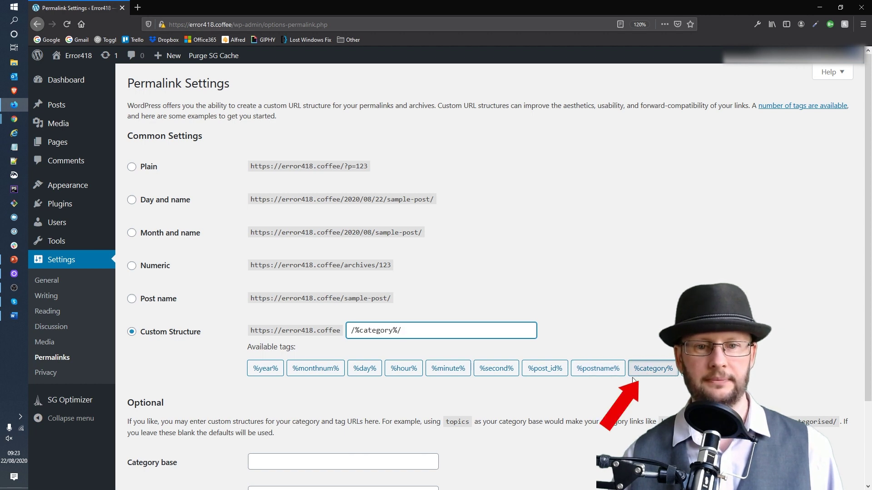
left_click(596, 372)
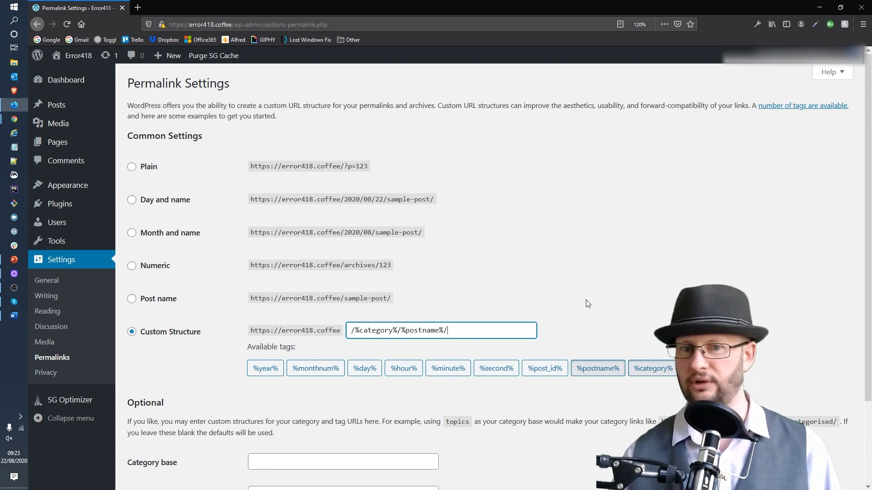
scroll(585, 253, "down", 2)
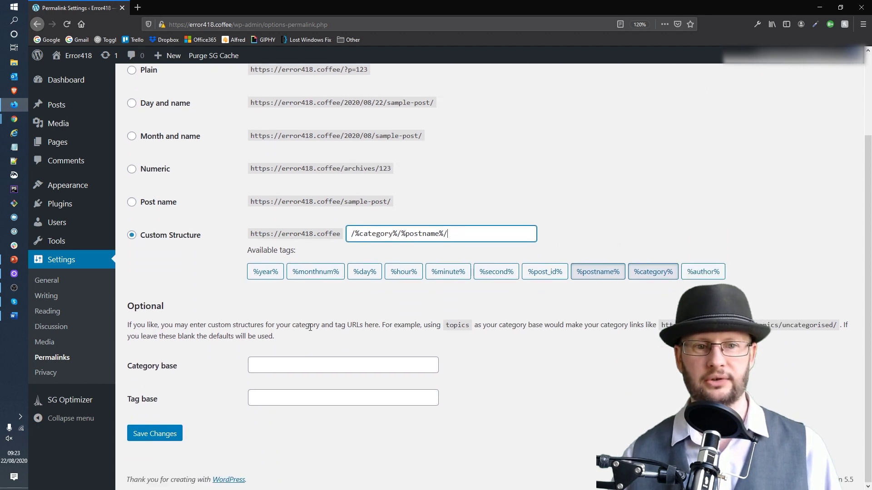
left_click(157, 435)
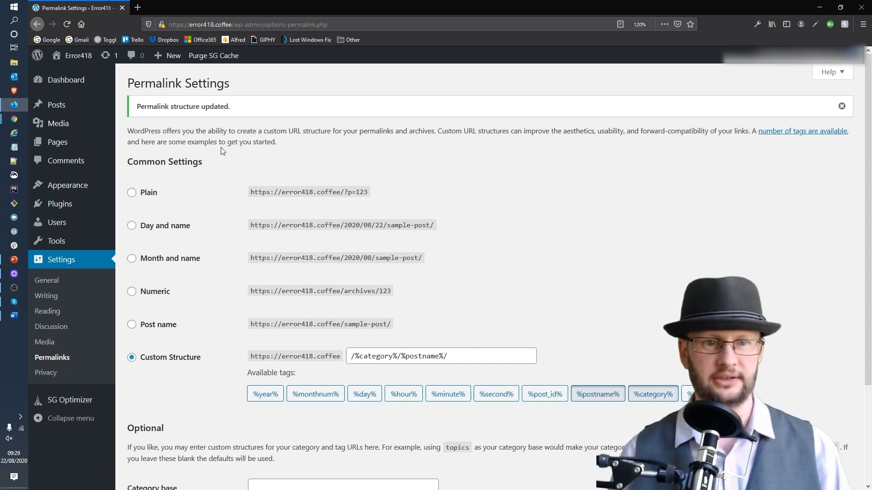
mouse_move(76, 191)
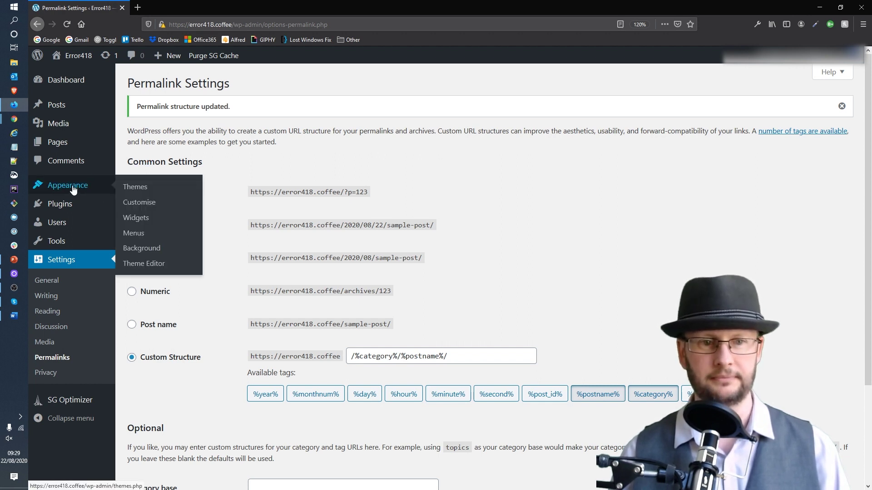
Go to the Themes page, browse the Featured themes on Add Themes, and select the search box.
left_click(133, 189)
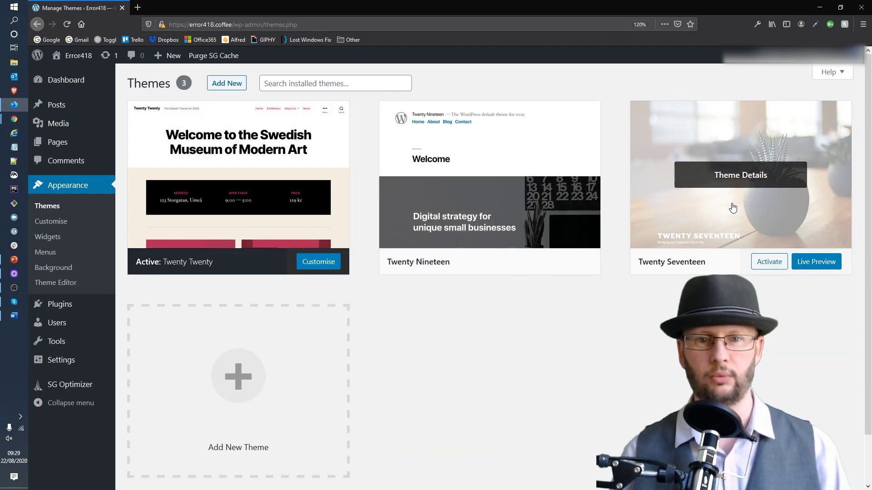
mouse_move(542, 240)
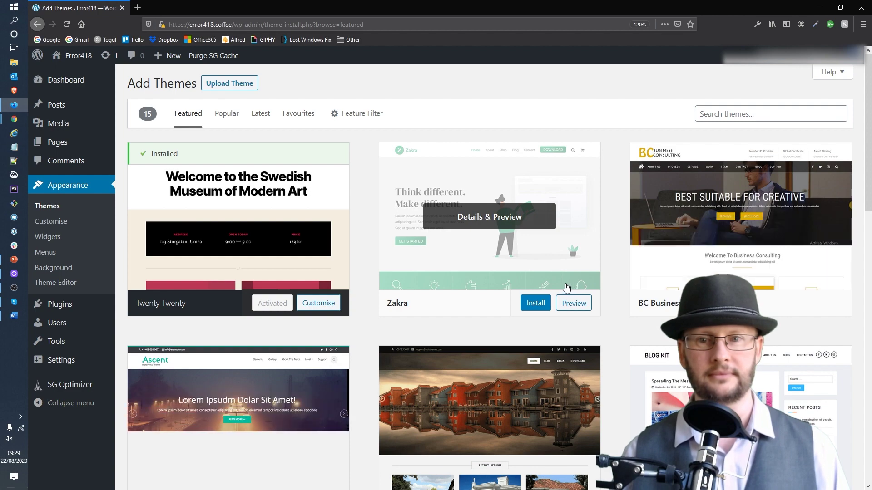
scroll(527, 272, "down", 2)
scroll(526, 274, "down", 10)
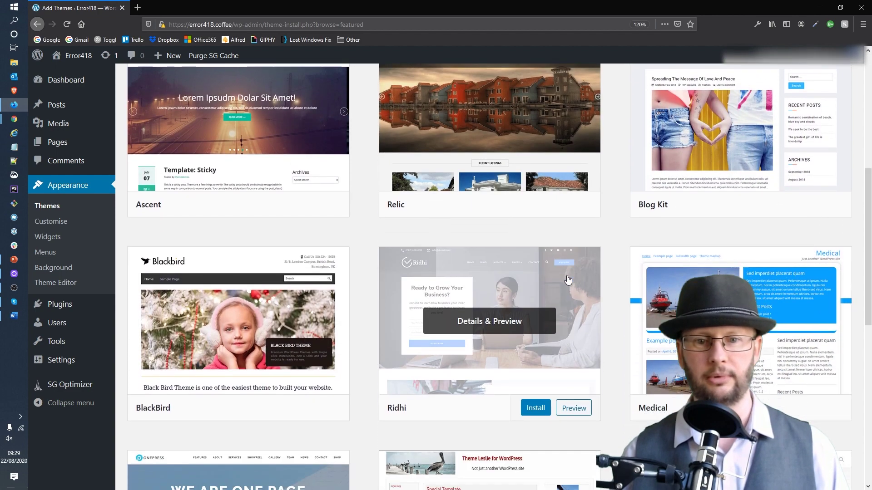
scroll(568, 277, "down", 4)
scroll(567, 276, "up", 6)
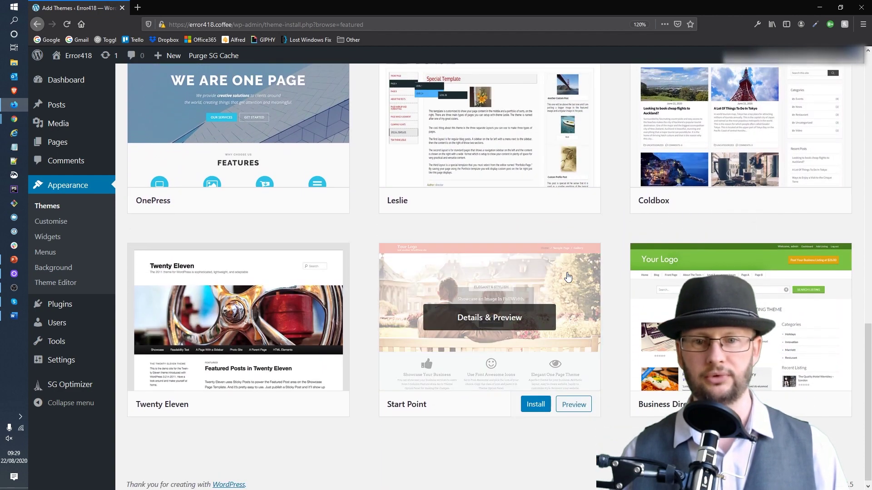
scroll(568, 276, "up", 9)
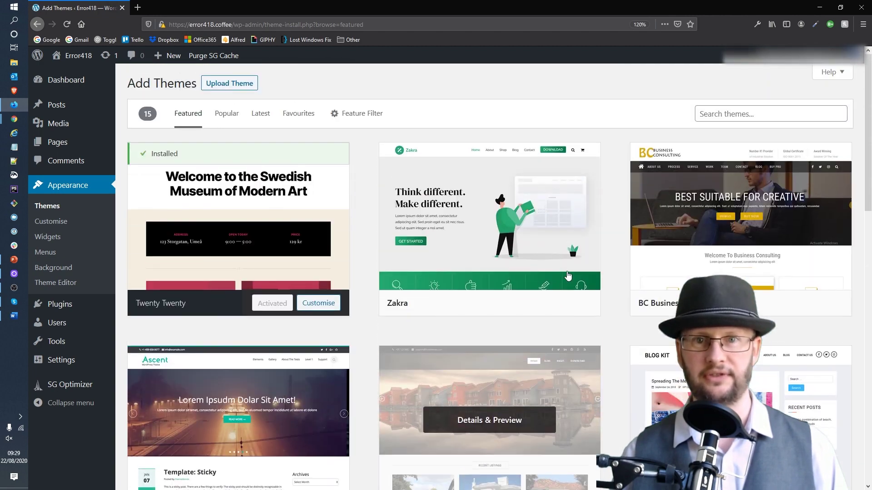
left_click(725, 116)
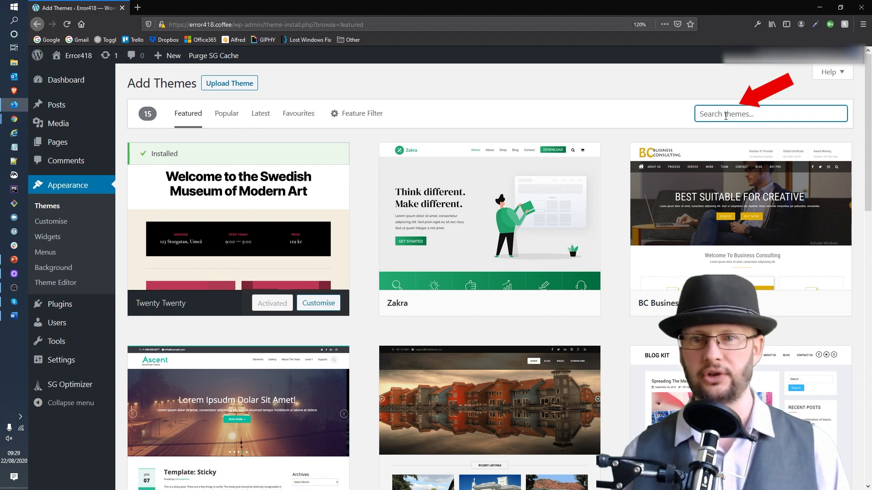
Search the theme library for 'zita', install the Zita theme and activate it.
left_click(720, 113)
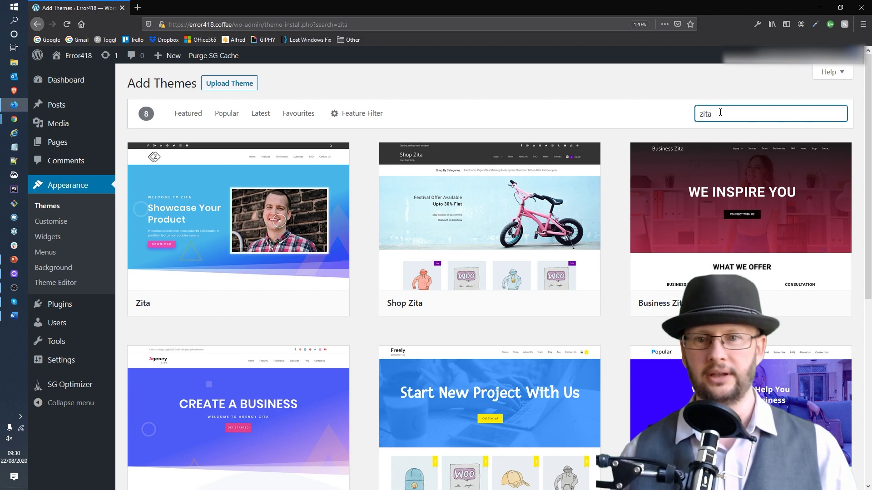
mouse_move(197, 230)
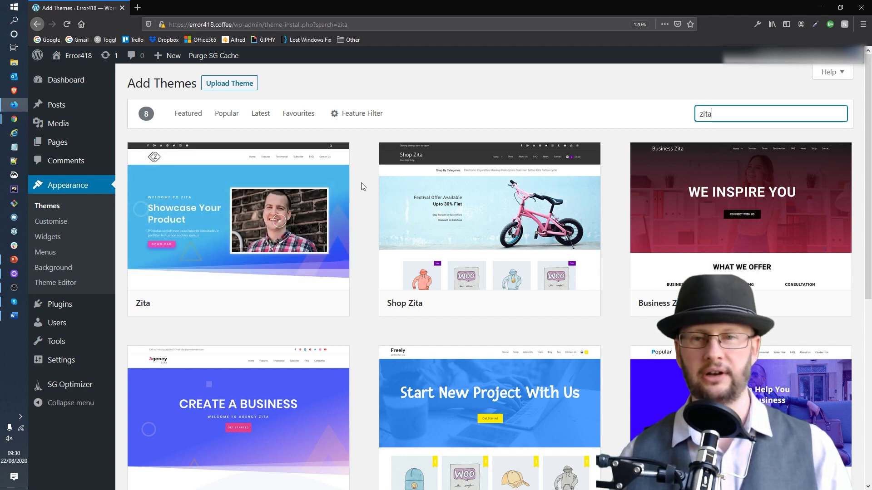
mouse_move(241, 224)
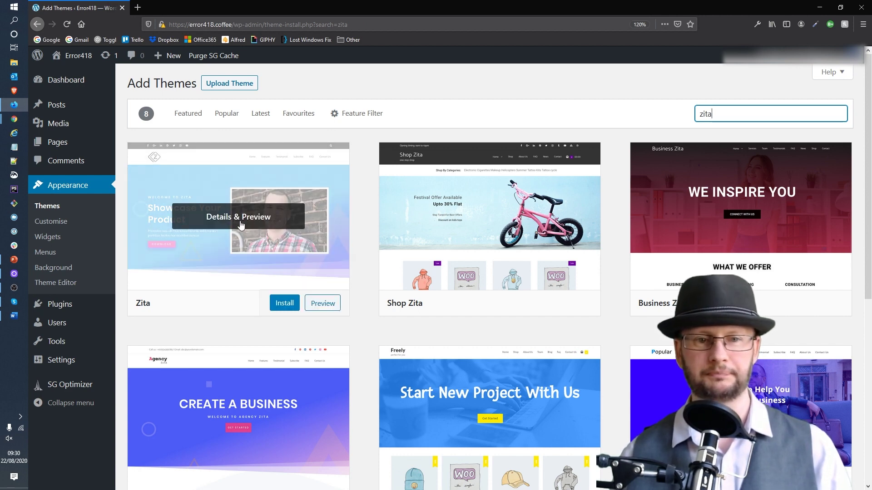
left_click(287, 306)
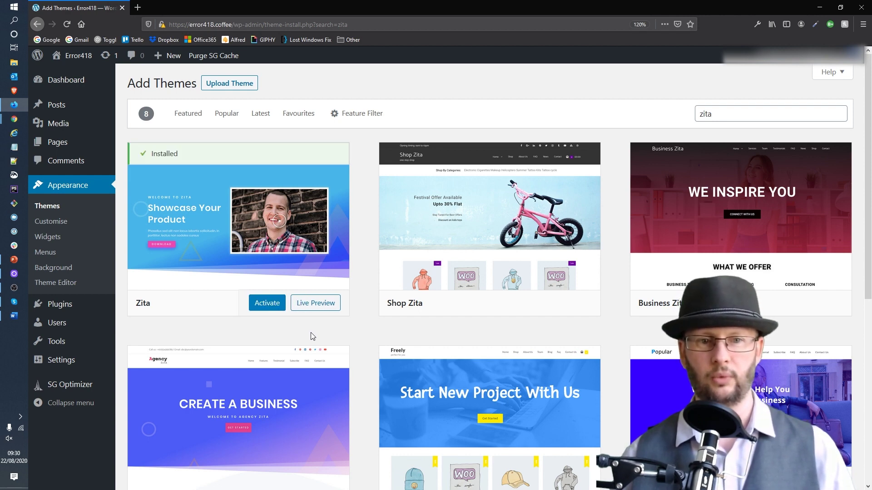
left_click(259, 302)
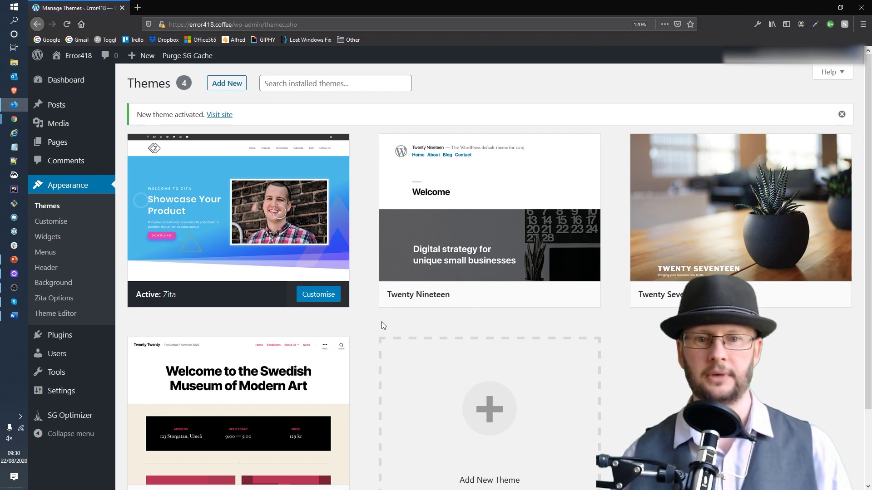
Delete the Twenty Nineteen theme from its theme details panel.
mouse_move(708, 238)
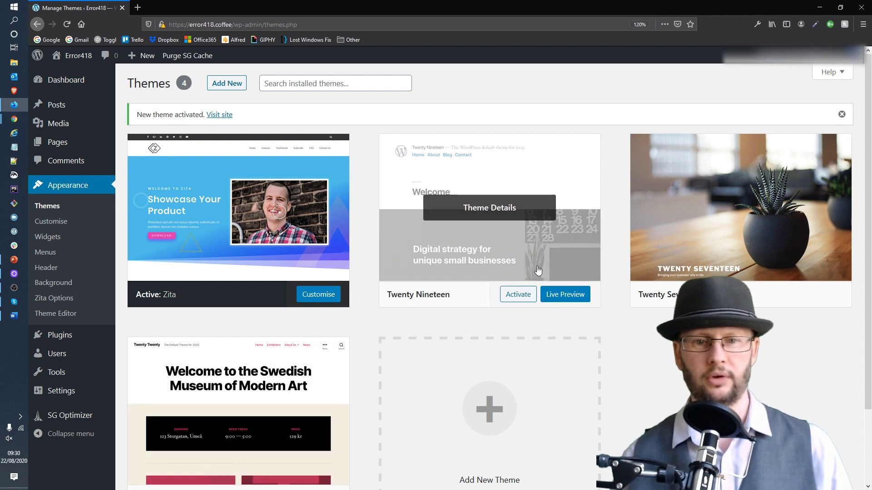
left_click(484, 236)
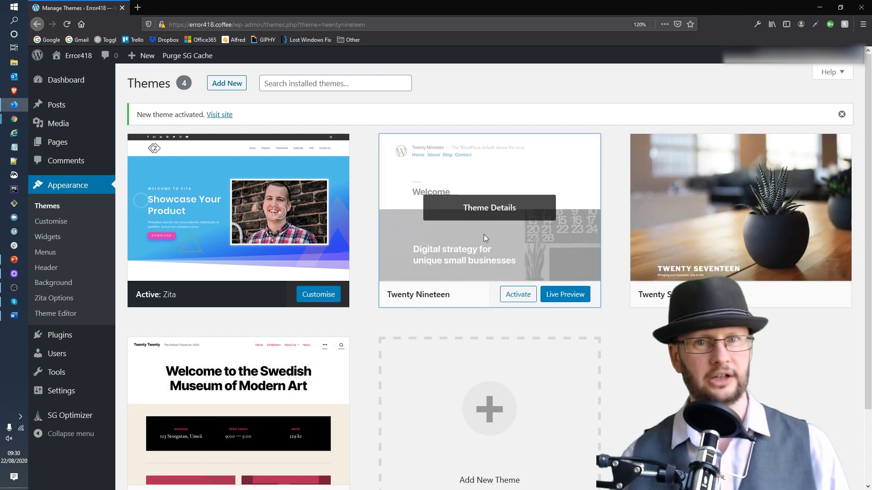
left_click(851, 96)
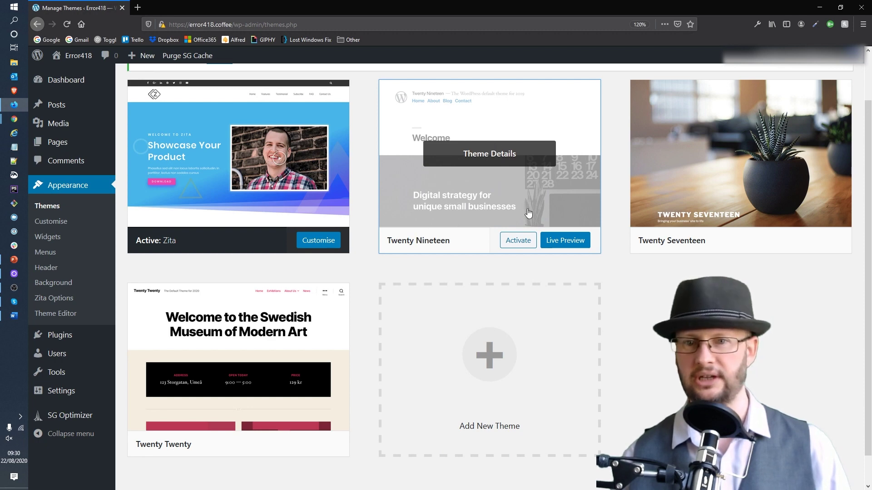
left_click(489, 183)
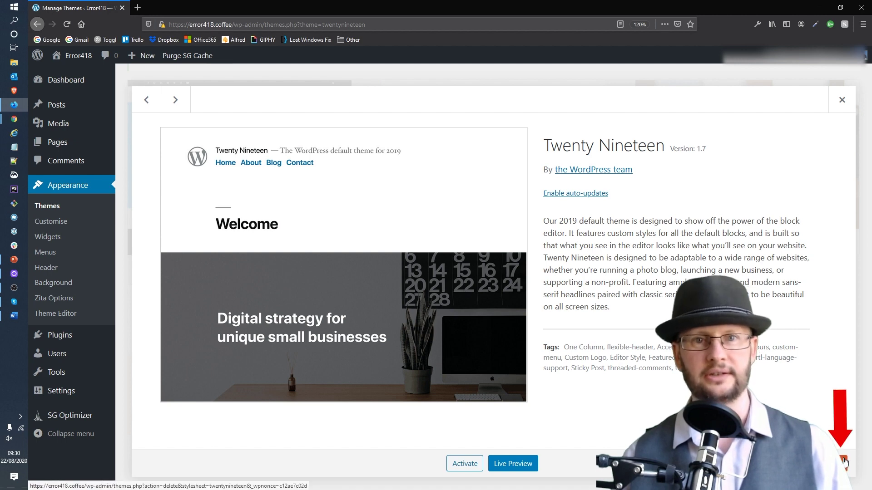
left_click(844, 463)
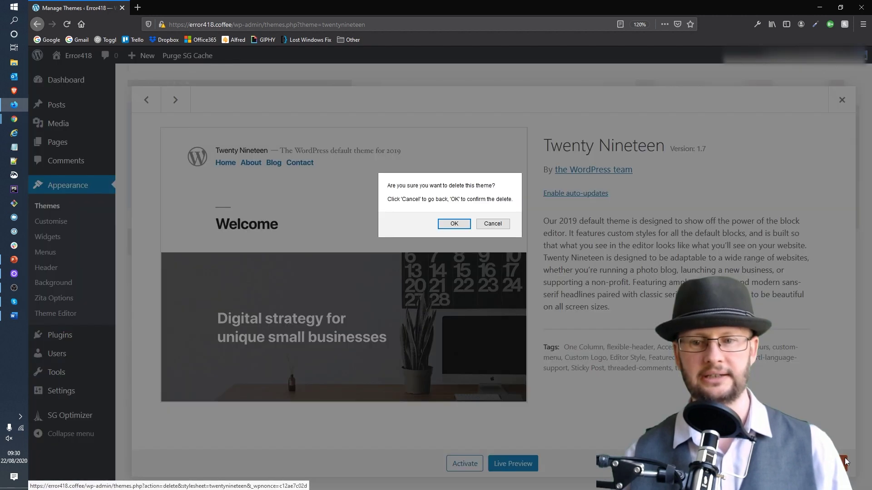
left_click(453, 225)
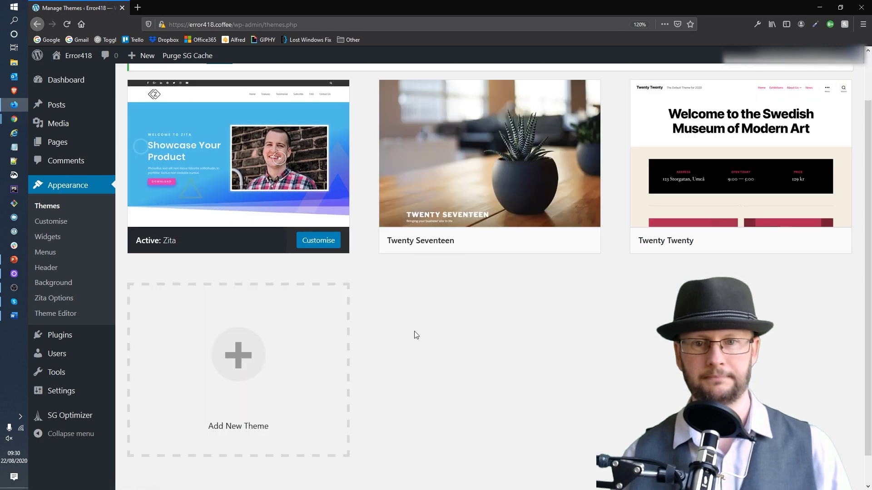
Delete the Twenty Seventeen and Twenty Twenty themes, leaving Zita as the only theme.
left_click(512, 168)
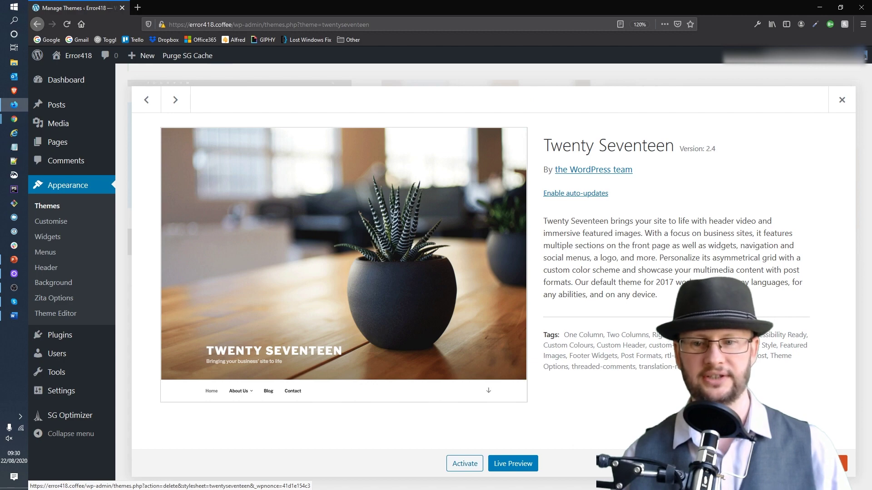
left_click(833, 463)
left_click(453, 224)
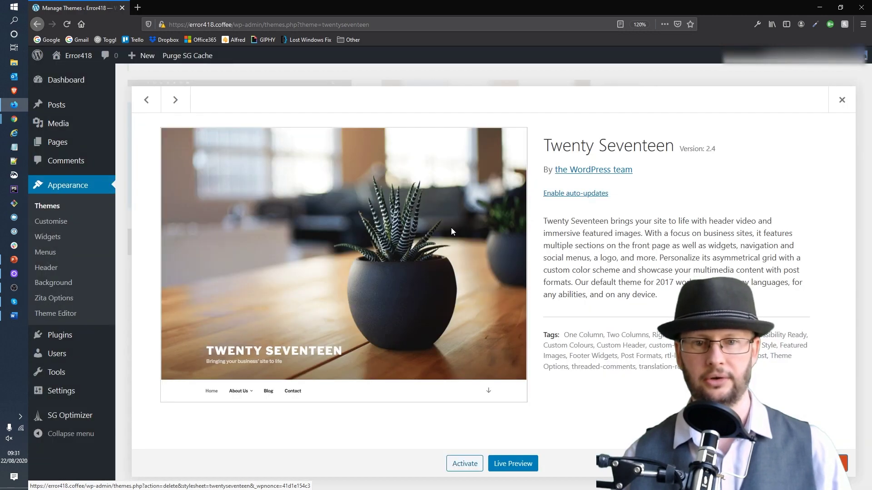
mouse_move(488, 217)
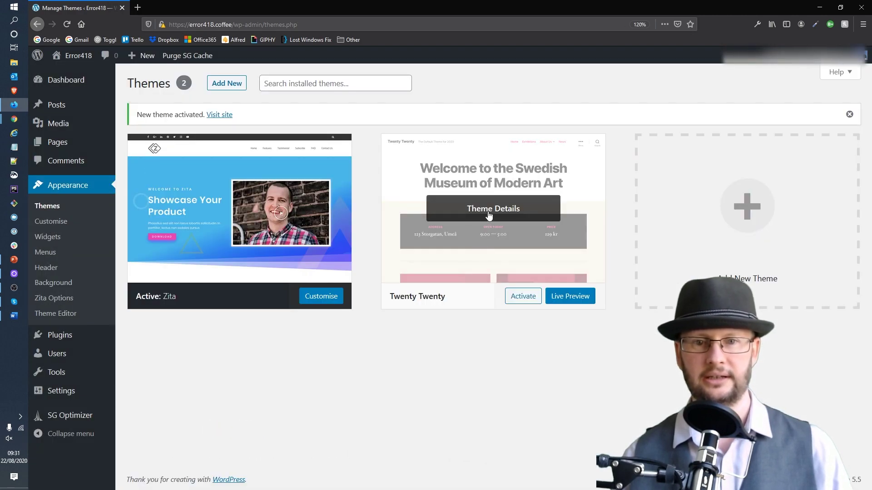
left_click(489, 215)
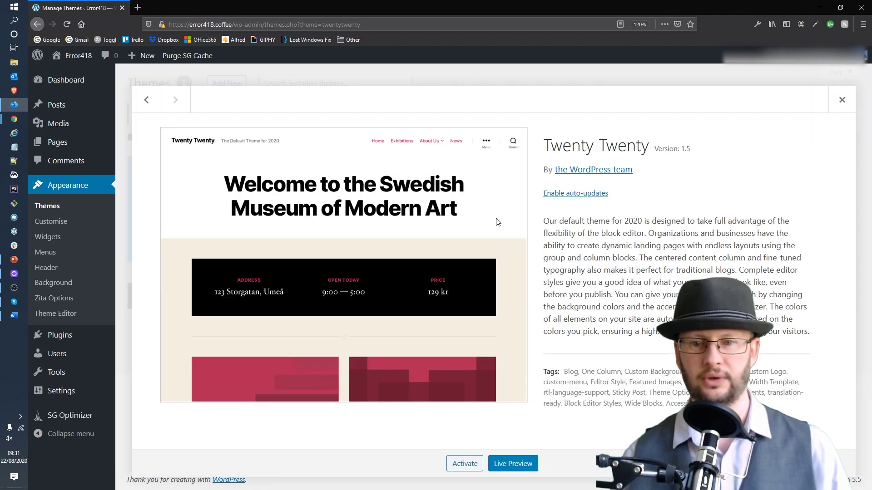
left_click(838, 464)
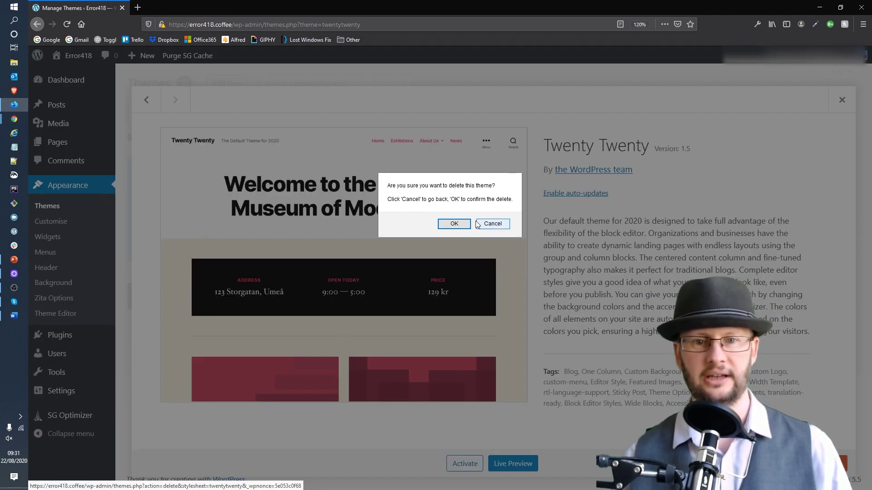
left_click(453, 225)
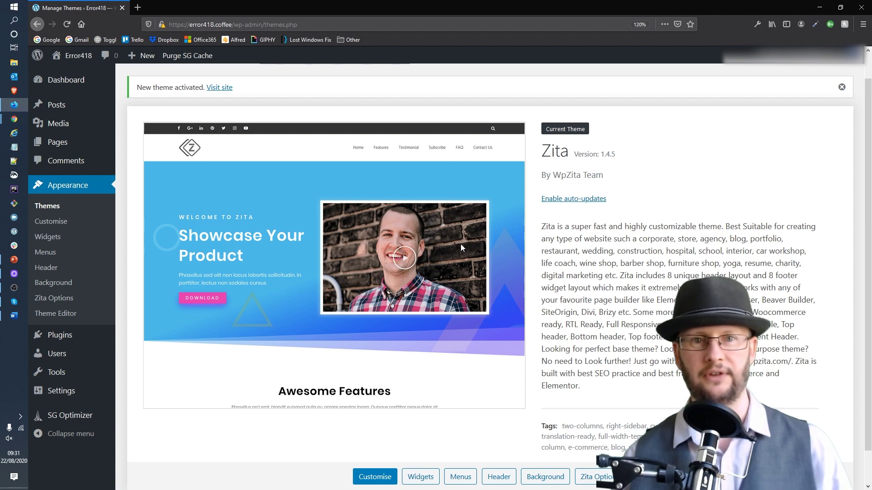
scroll(631, 265, "down", 2)
scroll(633, 255, "up", 2)
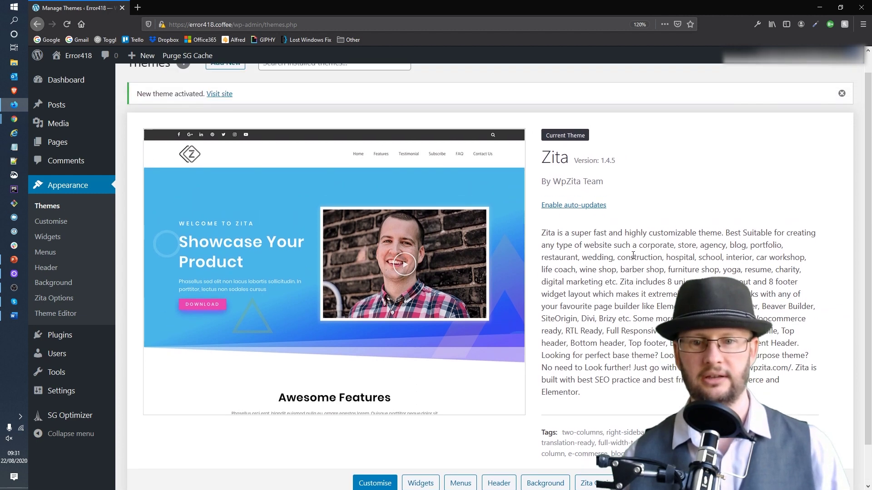
scroll(634, 255, "down", 2)
scroll(634, 255, "up", 2)
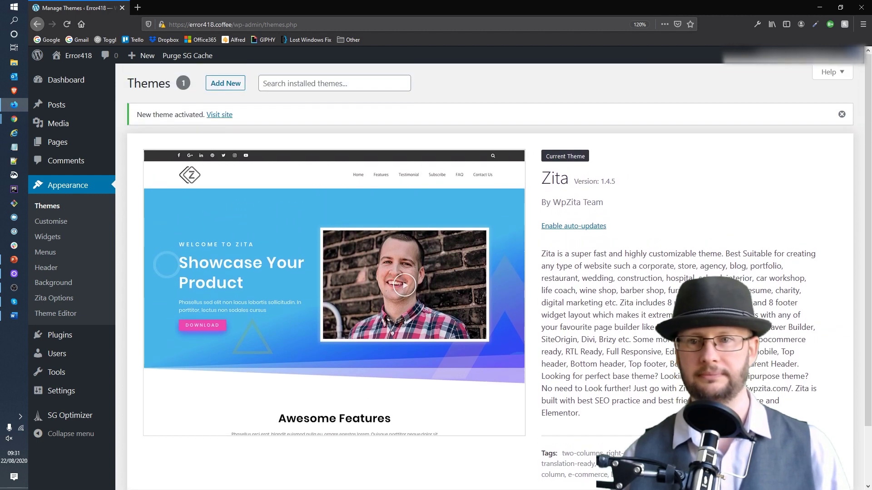
Dismiss the theme-activated notice and install the importer plugin from Zita Options.
left_click(842, 116)
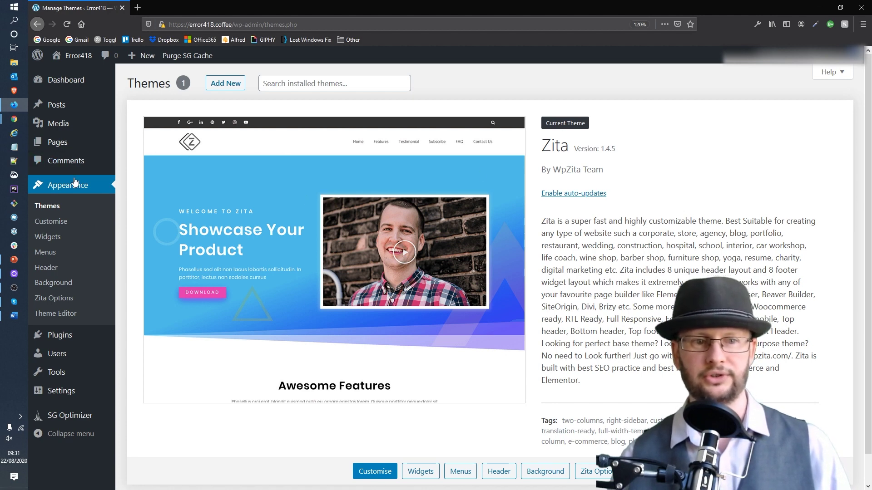
left_click(73, 301)
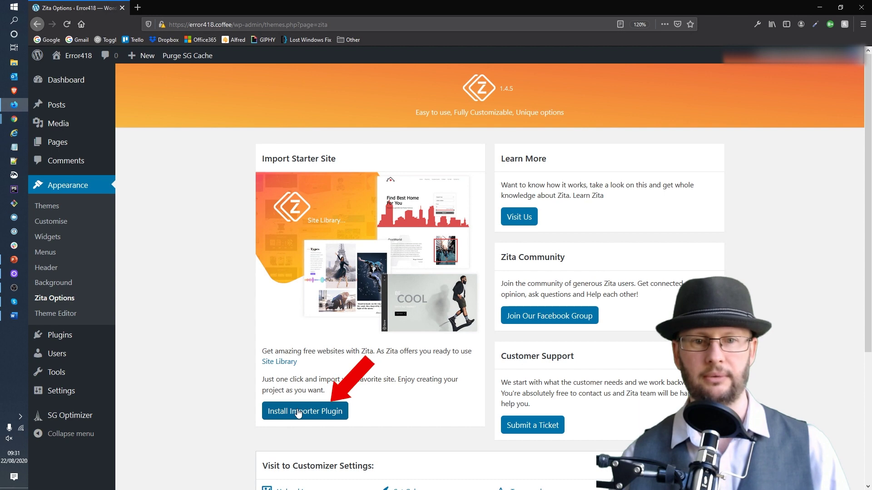
left_click(298, 411)
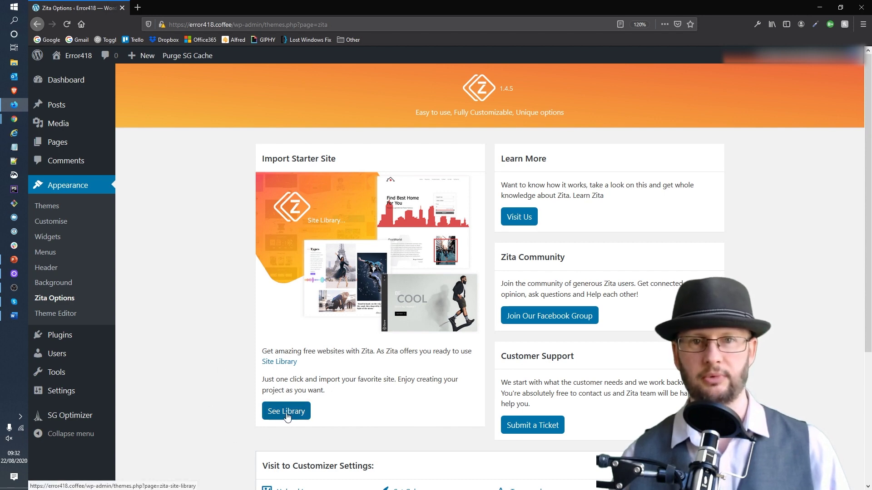
Open the Zita Site Library filtered to free starter sites built with Elementor.
left_click(287, 416)
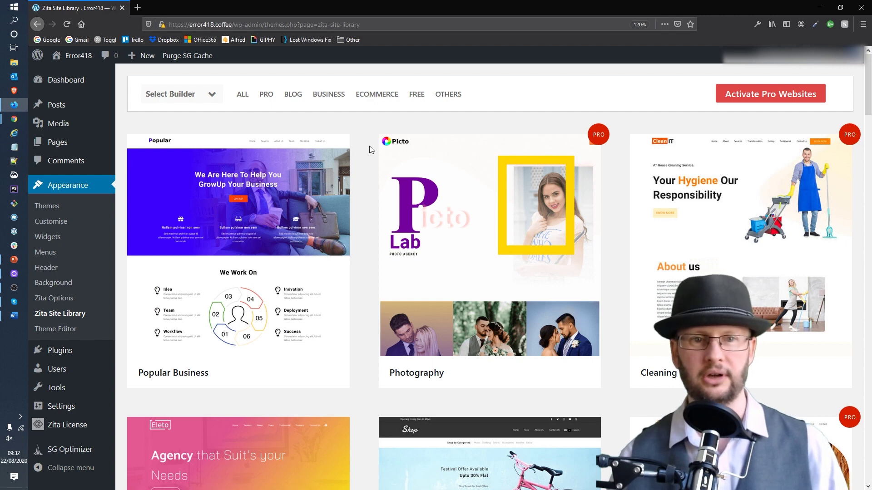
mouse_move(381, 142)
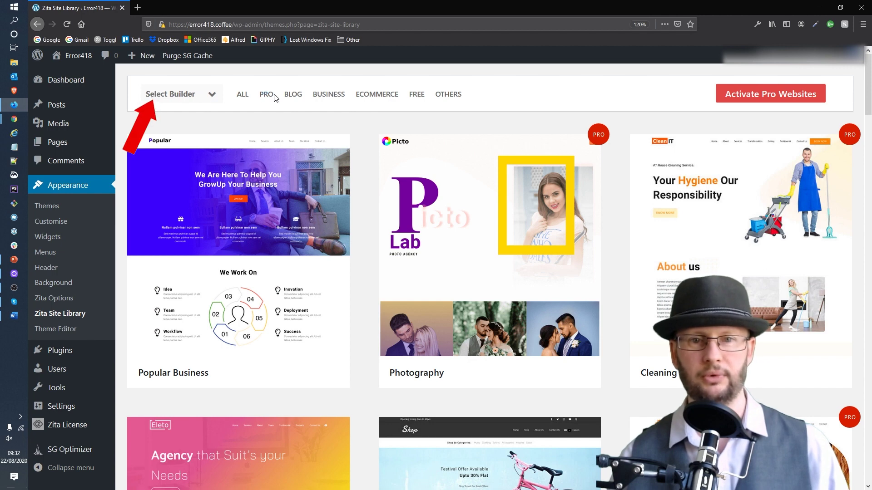
left_click(204, 94)
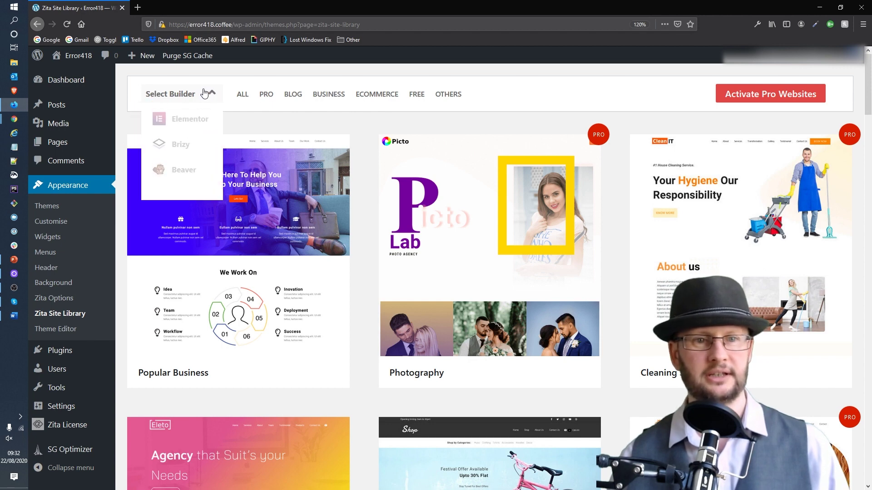
left_click(193, 117)
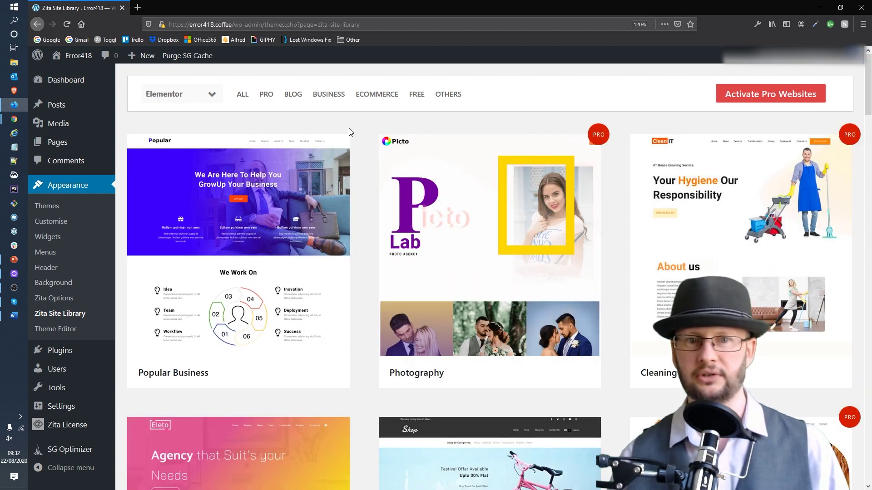
left_click(417, 95)
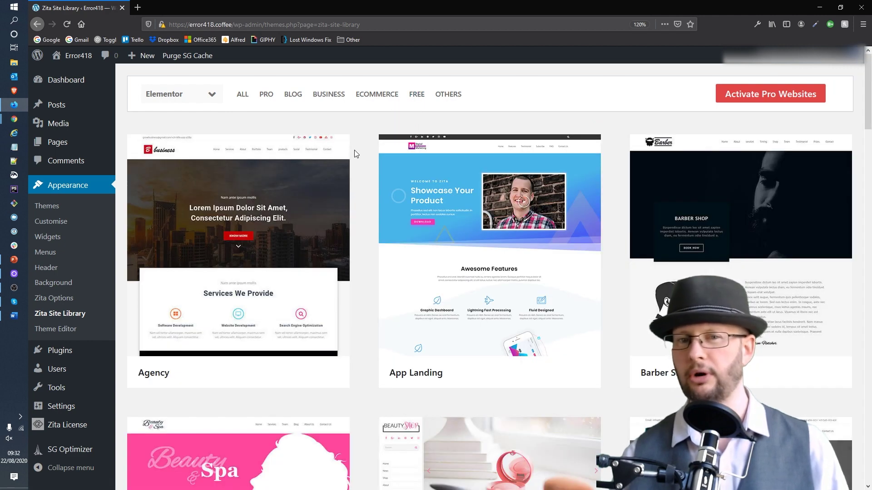
Scroll down through the free Elementor starter sites and back to the top.
mouse_move(343, 162)
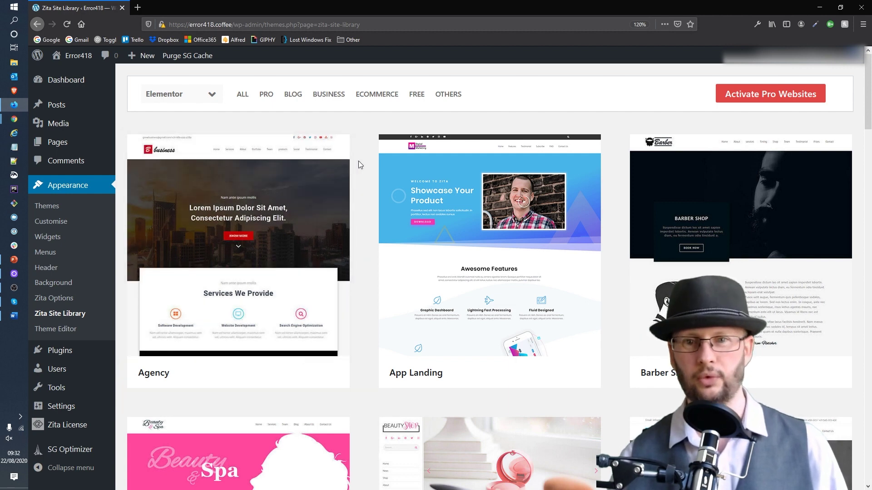
scroll(357, 170, "down", 5)
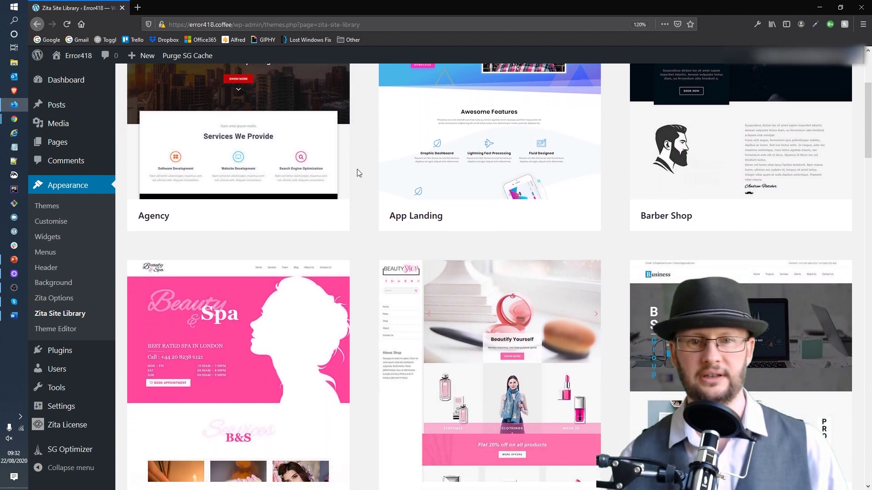
scroll(366, 156, "down", 5)
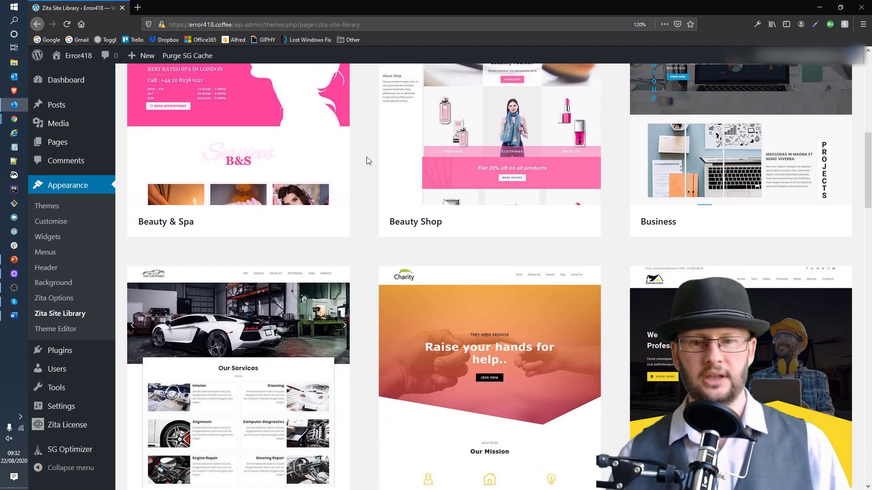
scroll(368, 162, "down", 5)
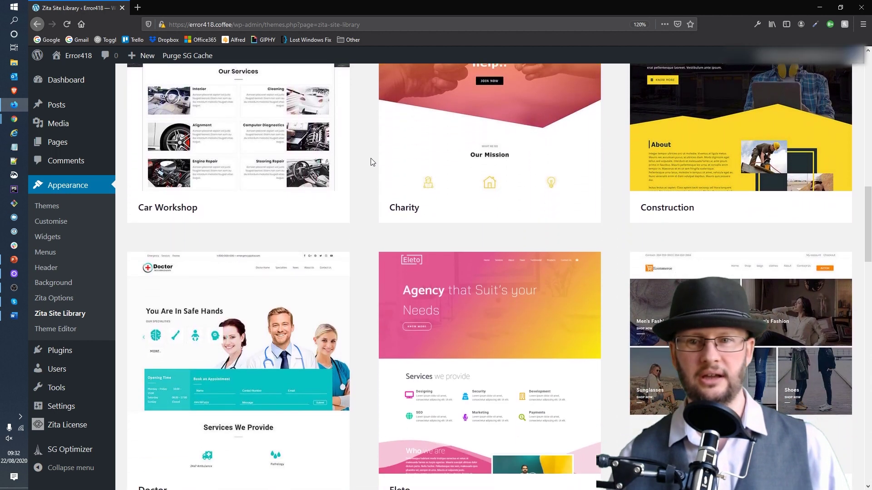
scroll(372, 162, "down", 8)
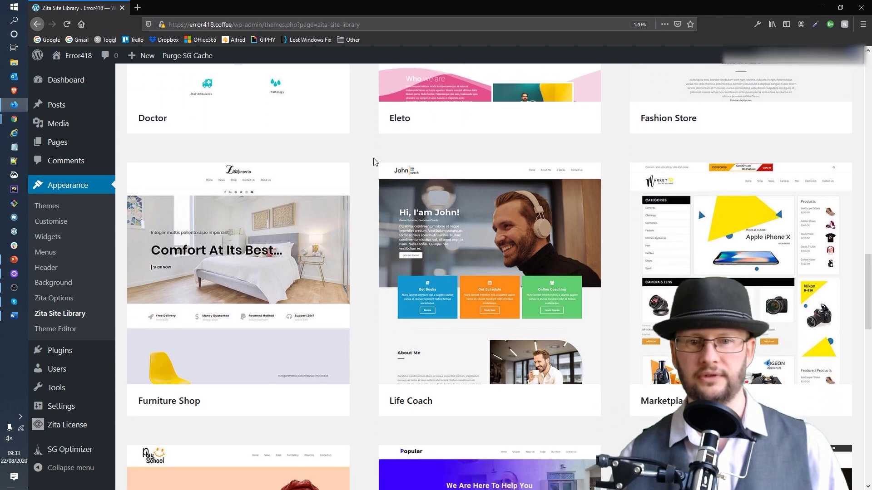
scroll(374, 161, "down", 8)
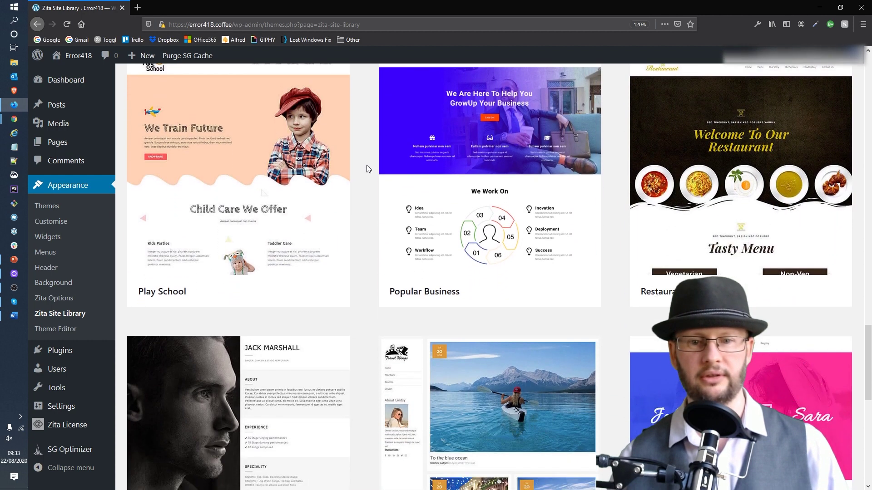
scroll(368, 169, "down", 7)
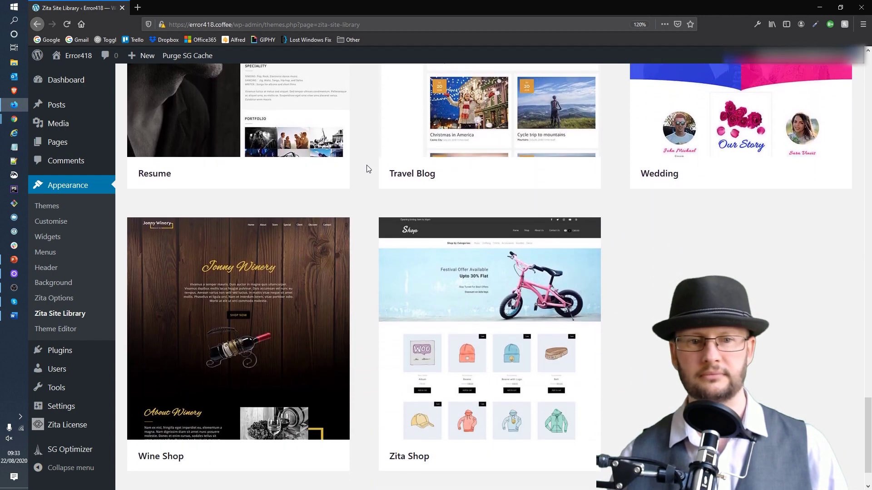
scroll(367, 171, "up", 6)
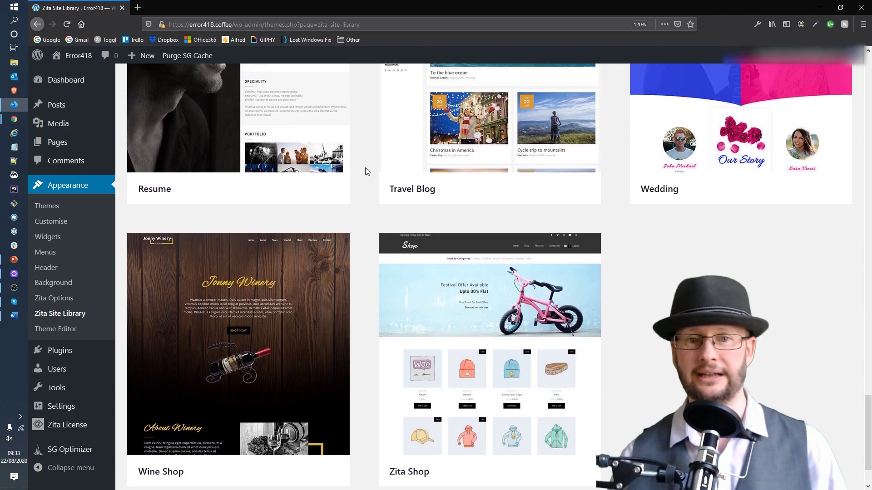
scroll(367, 171, "up", 6)
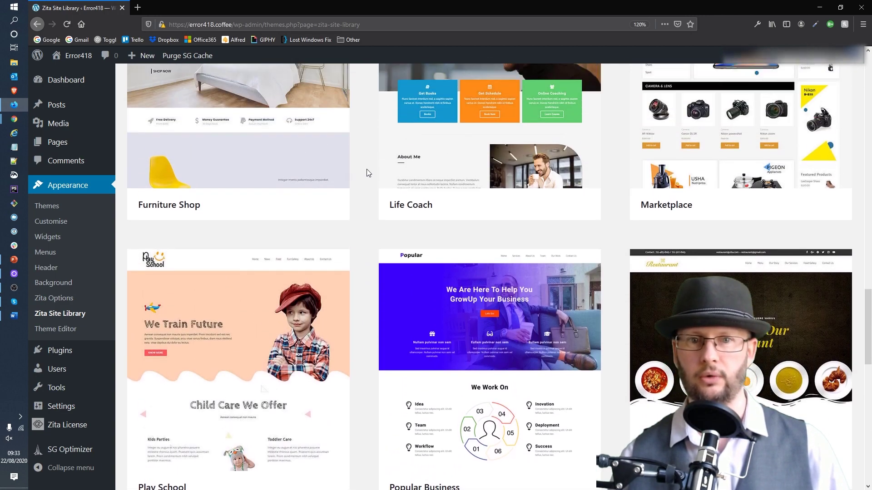
scroll(367, 168, "up", 10)
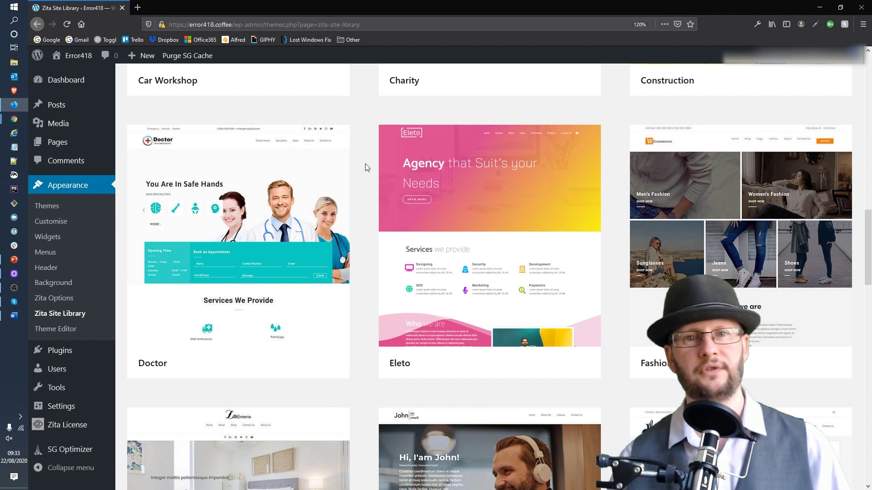
scroll(366, 167, "up", 7)
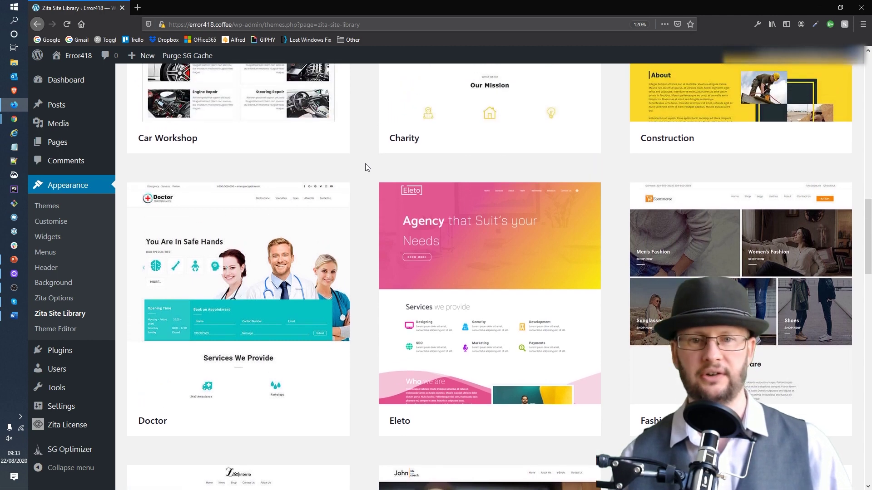
scroll(364, 164, "up", 8)
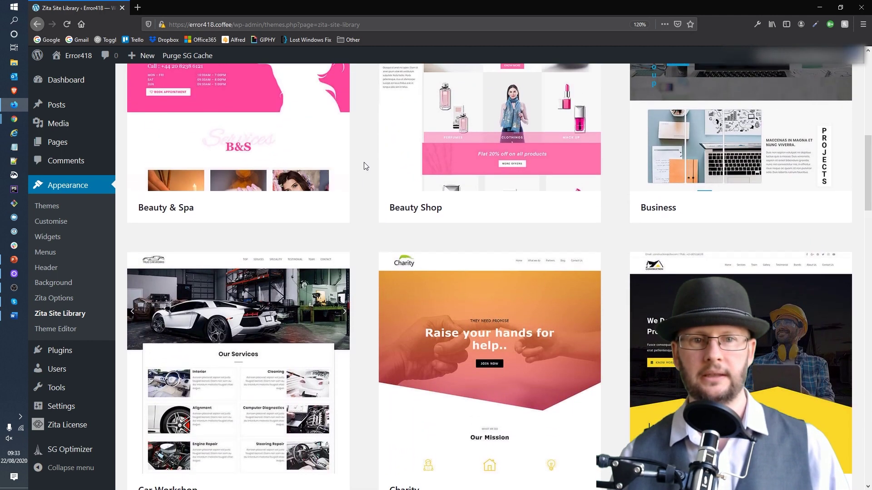
scroll(362, 163, "up", 3)
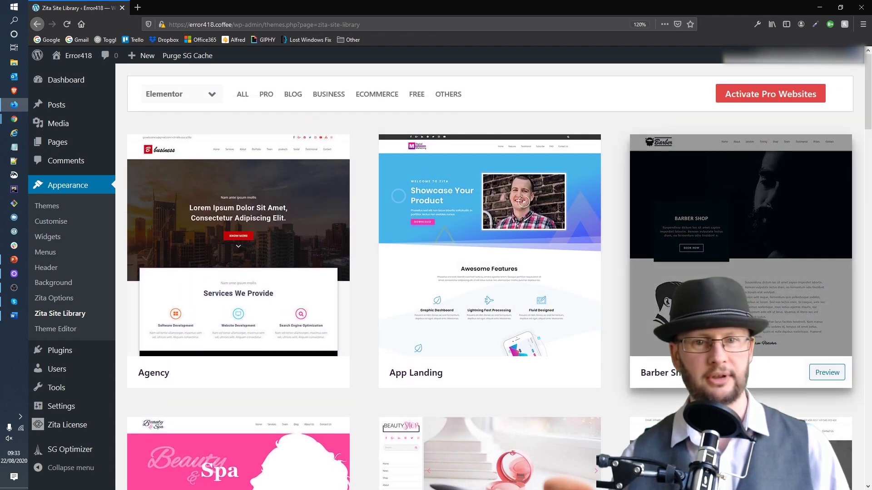
left_click(823, 373)
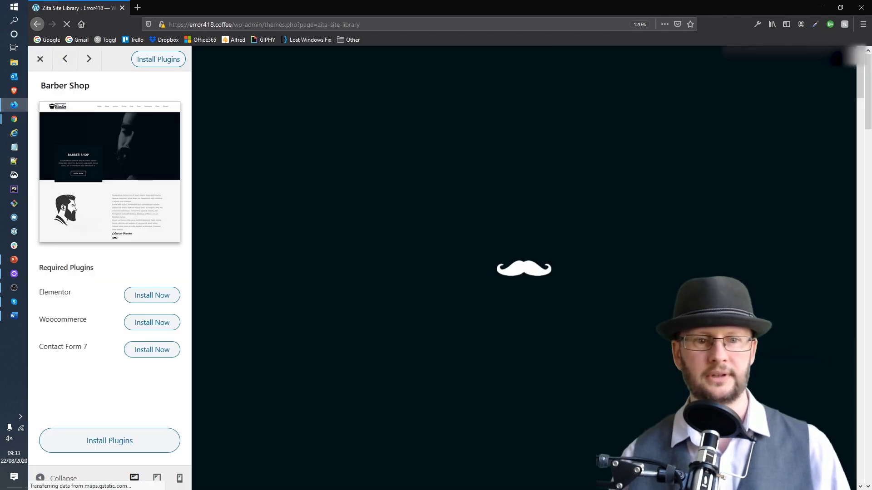
scroll(539, 210, "down", 10)
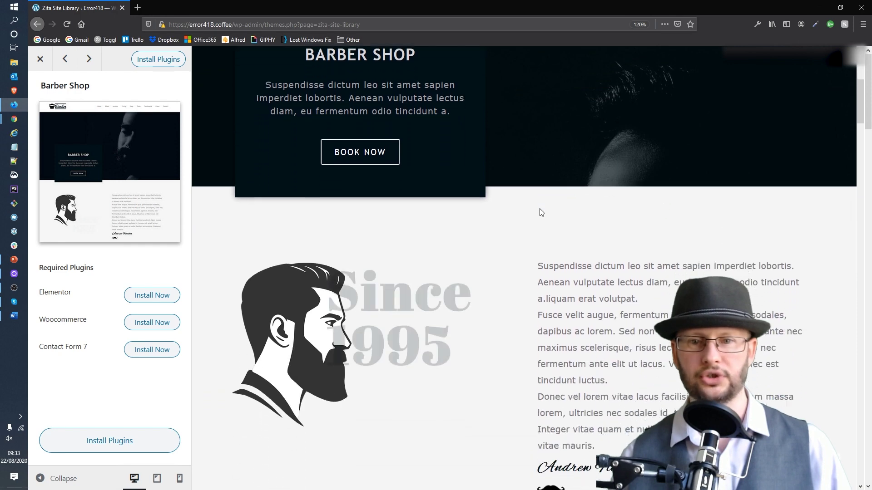
scroll(558, 213, "down", 10)
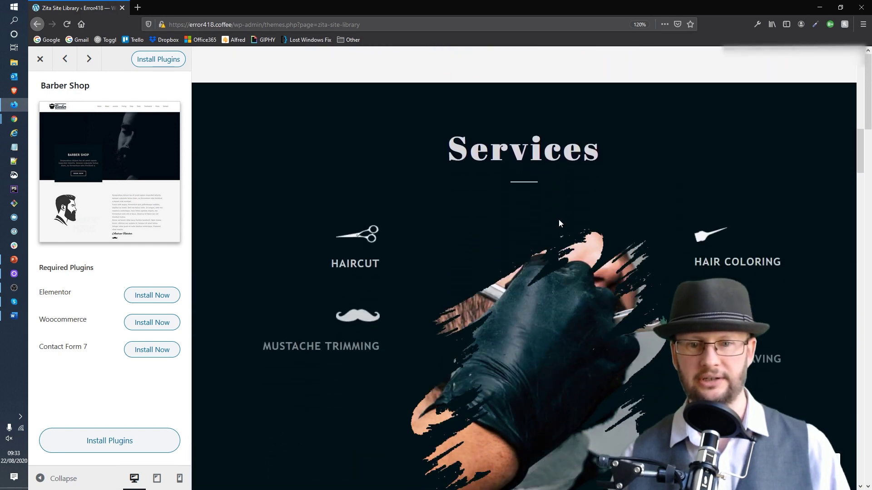
scroll(563, 218, "down", 4)
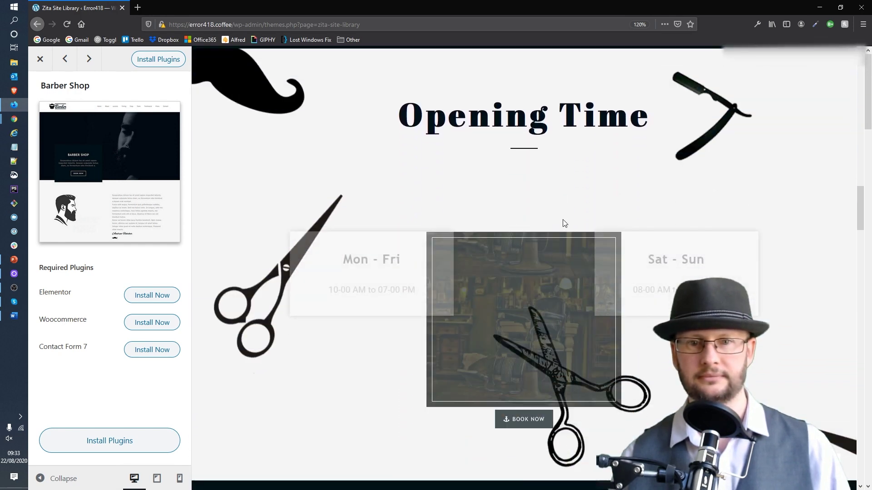
scroll(562, 221, "up", 8)
scroll(562, 218, "up", 14)
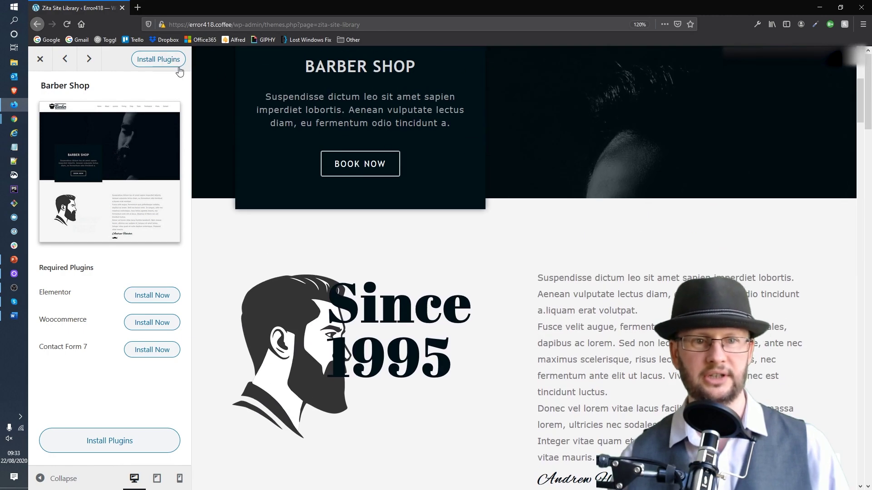
scroll(607, 224, "up", 5)
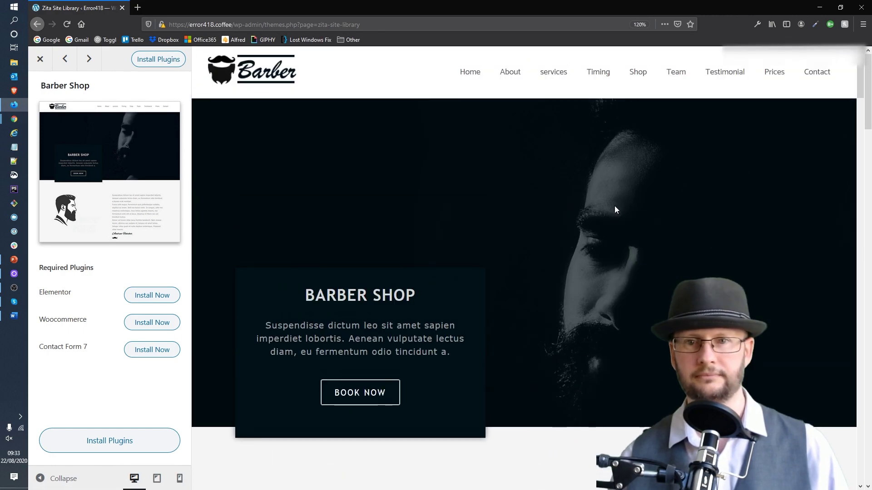
left_click(41, 60)
scroll(613, 197, "down", 5)
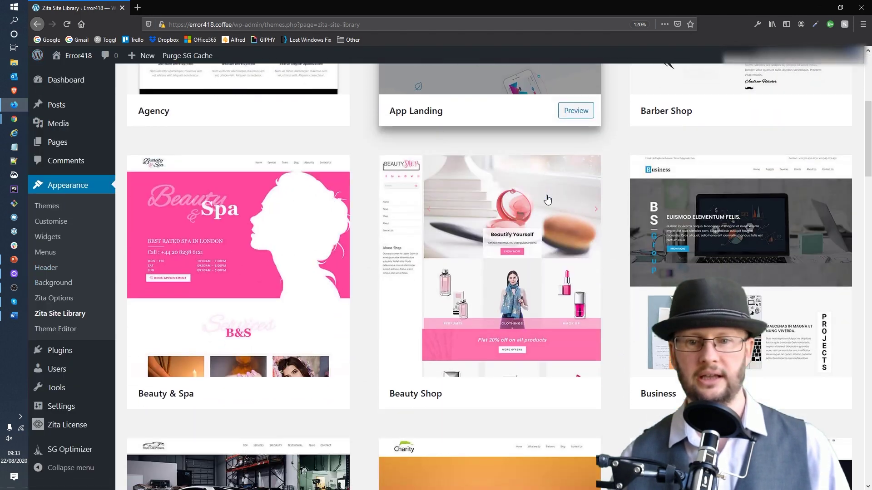
scroll(611, 193, "down", 2)
Preview the Business starter site, scroll through its demo, then close the preview.
left_click(736, 200)
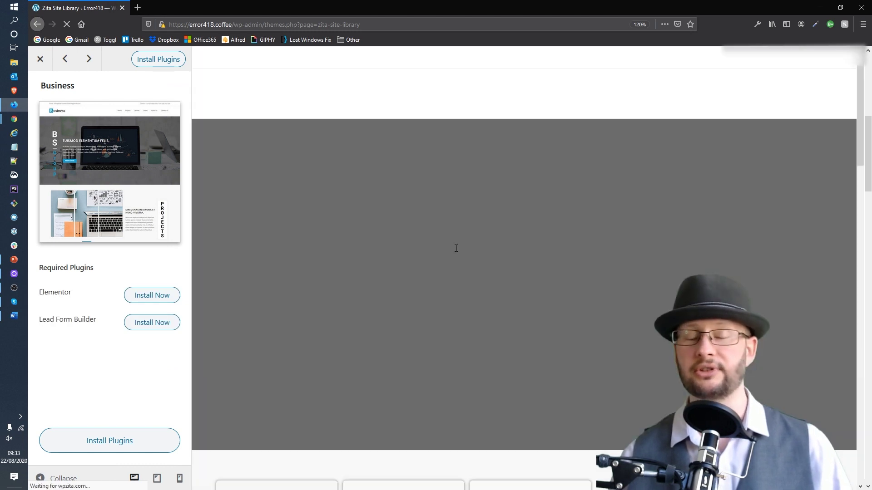
scroll(457, 247, "down", 2)
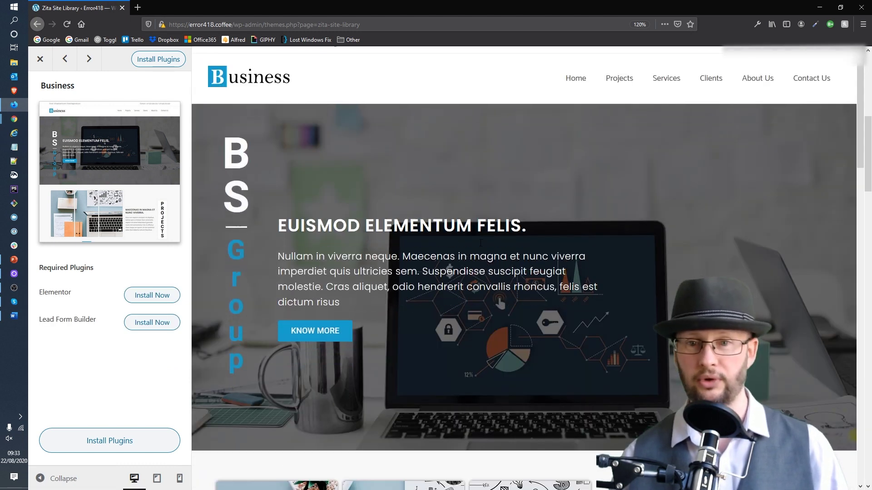
scroll(479, 241, "down", 10)
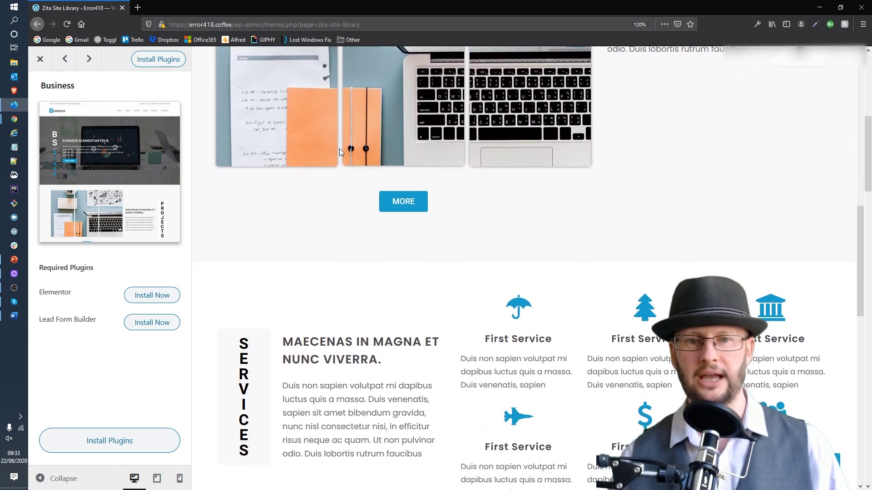
scroll(638, 253, "down", 4)
scroll(641, 253, "down", 9)
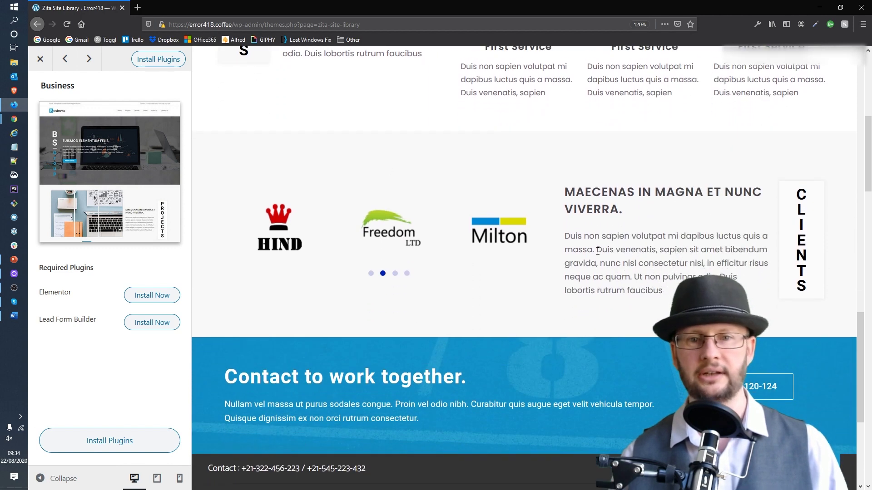
scroll(567, 234, "down", 7)
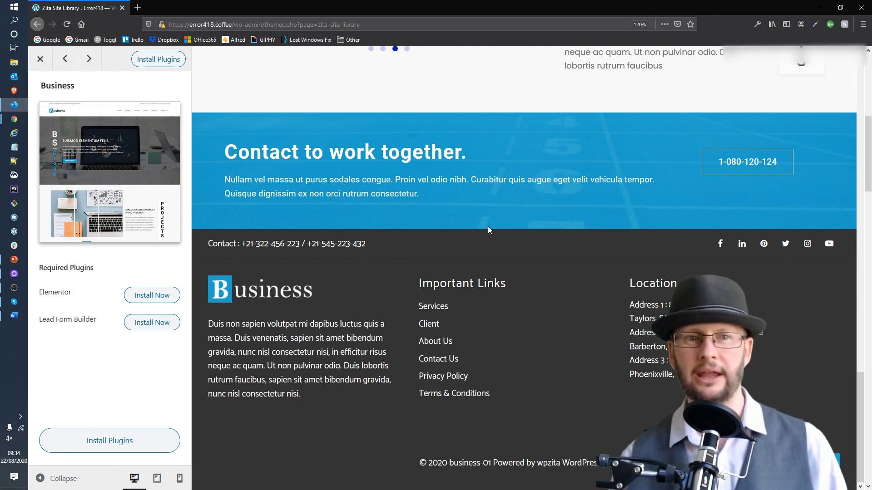
scroll(488, 226, "up", 18)
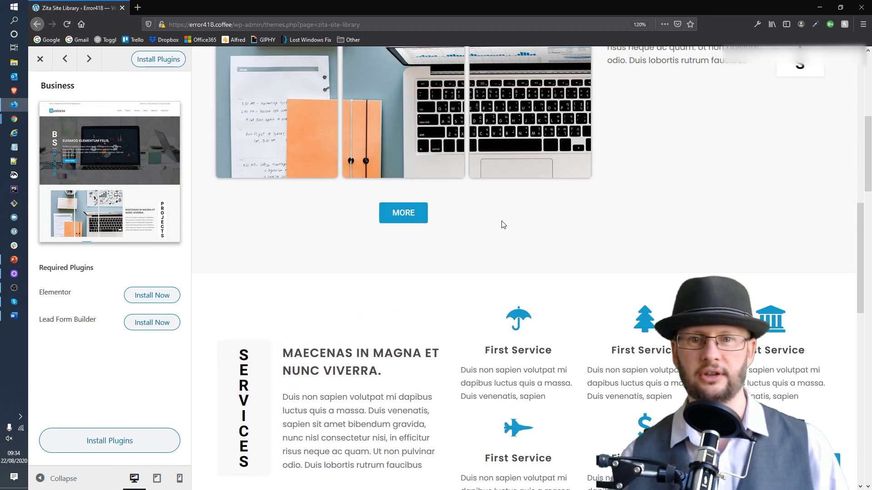
scroll(501, 224, "up", 10)
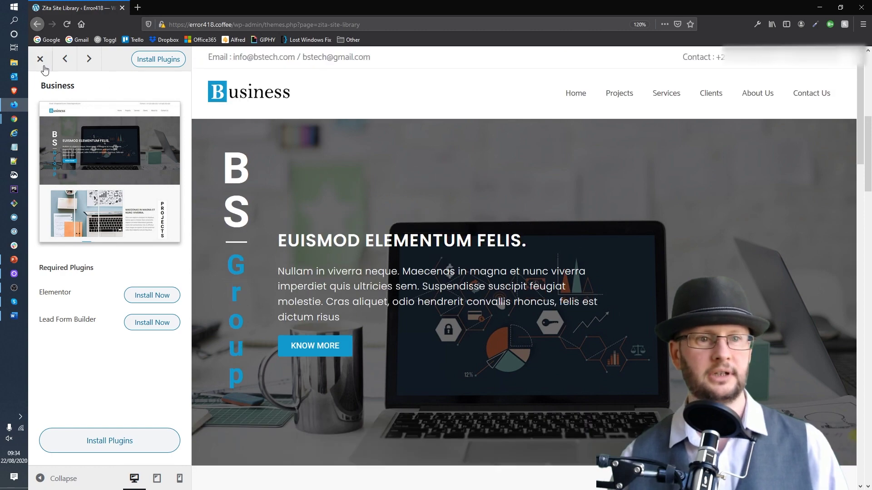
left_click(41, 60)
Scroll the site library down to the Wine Shop card near the end of the list.
scroll(630, 195, "down", 6)
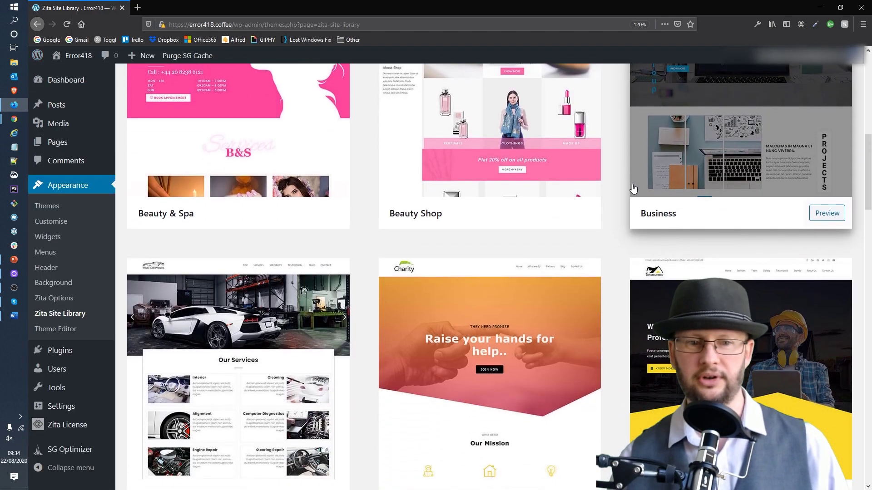
scroll(631, 194, "down", 9)
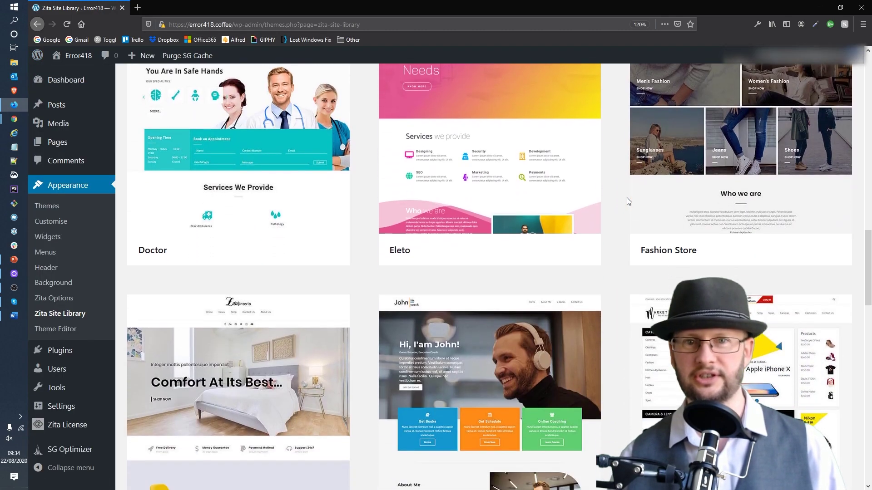
scroll(626, 207, "down", 12)
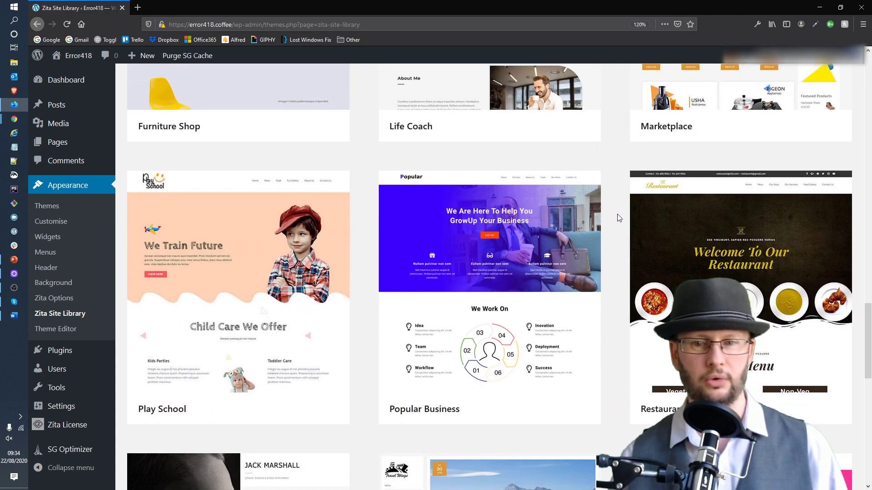
scroll(616, 217, "down", 5)
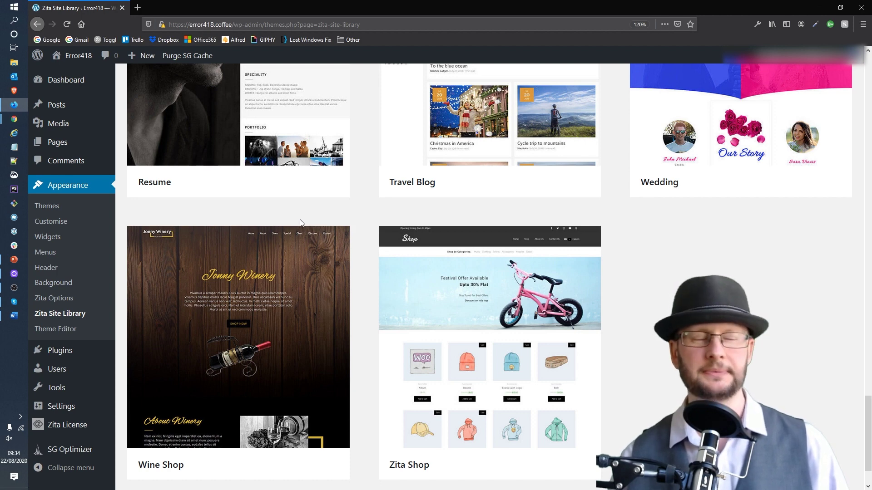
mouse_move(267, 232)
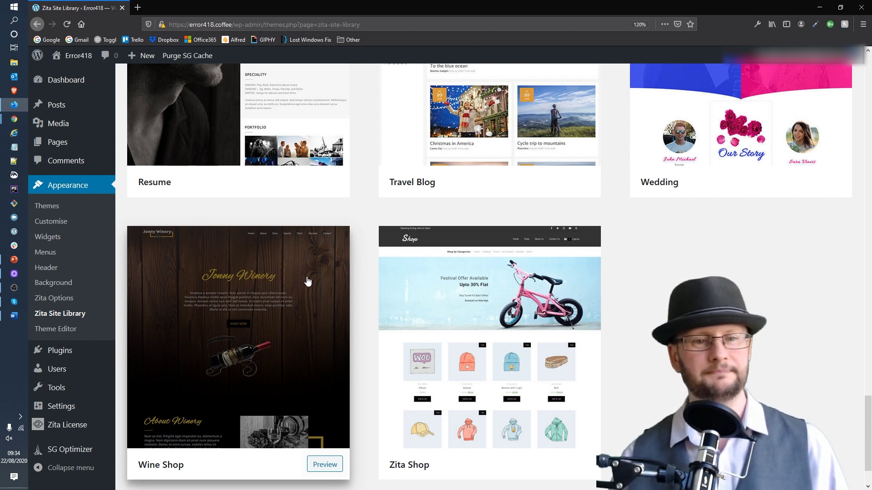
Preview the Wine Shop starter site and scroll its Jonny Winery homepage down to Discover More Wine.
left_click(307, 282)
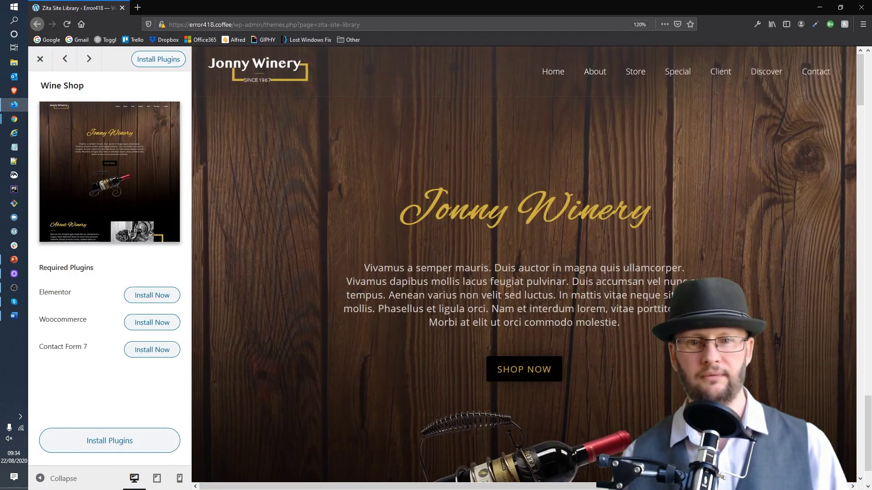
scroll(642, 226, "down", 10)
scroll(636, 236, "down", 10)
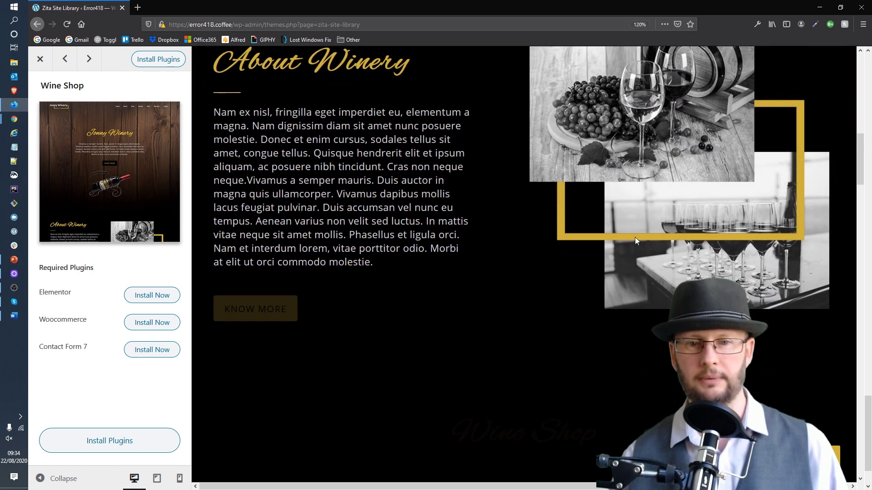
scroll(631, 249, "down", 10)
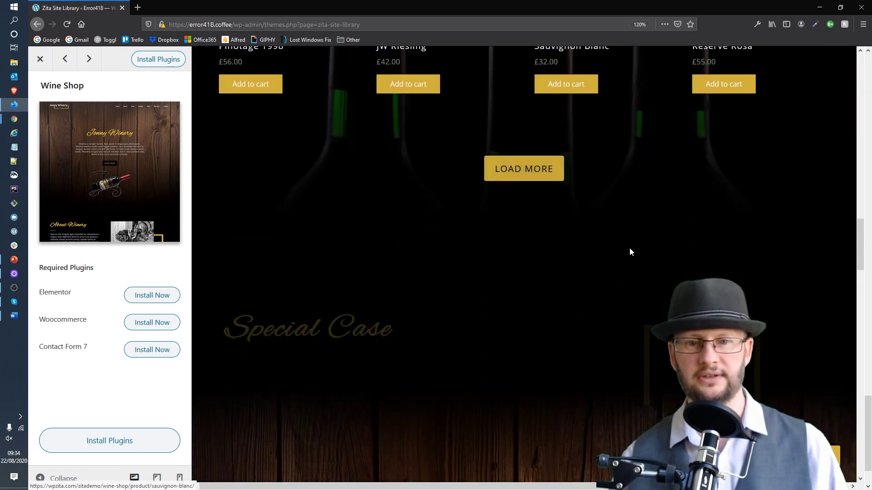
scroll(631, 247, "down", 3)
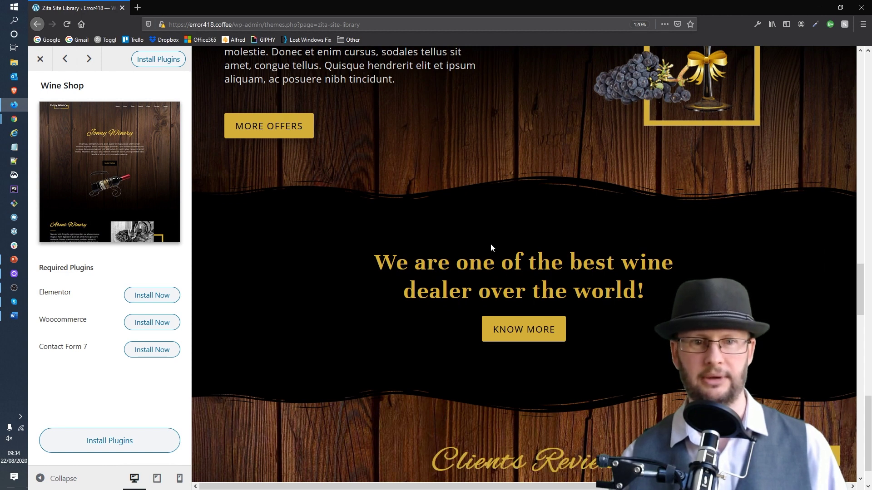
scroll(491, 247, "down", 5)
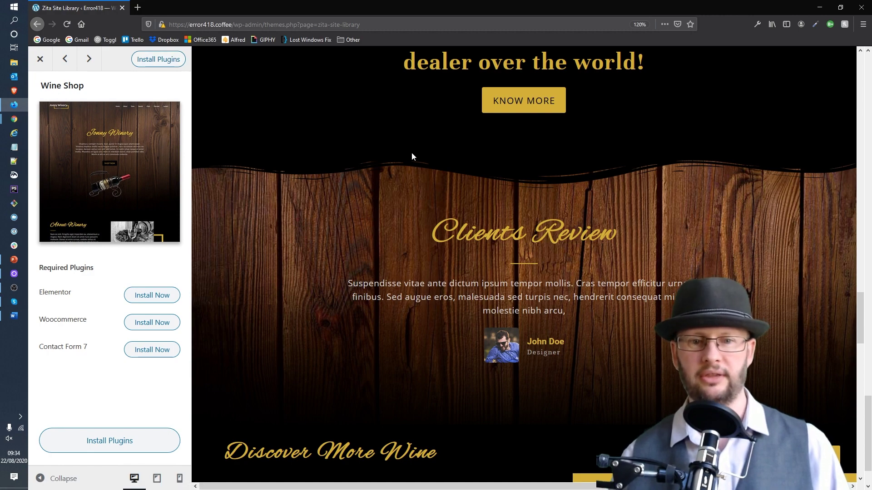
scroll(405, 154, "down", 4)
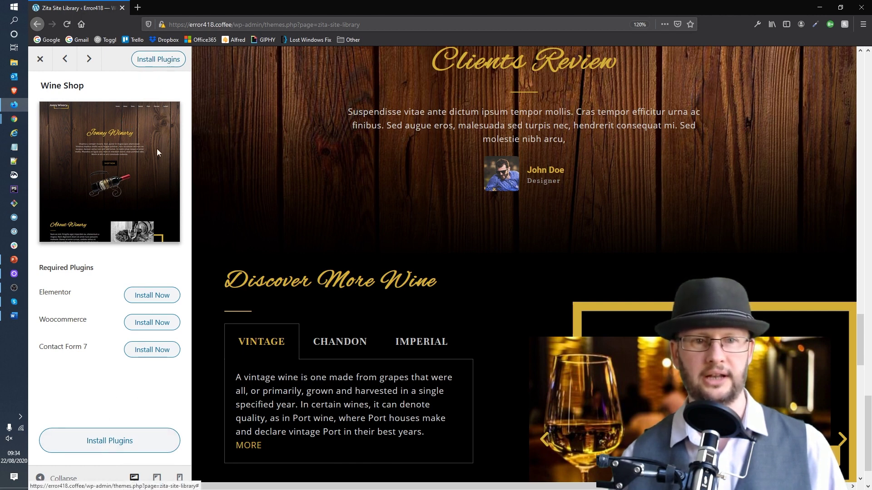
Install and activate Elementor, Woocommerce and Contact Form 7, then begin the Wine Shop import.
left_click(169, 62)
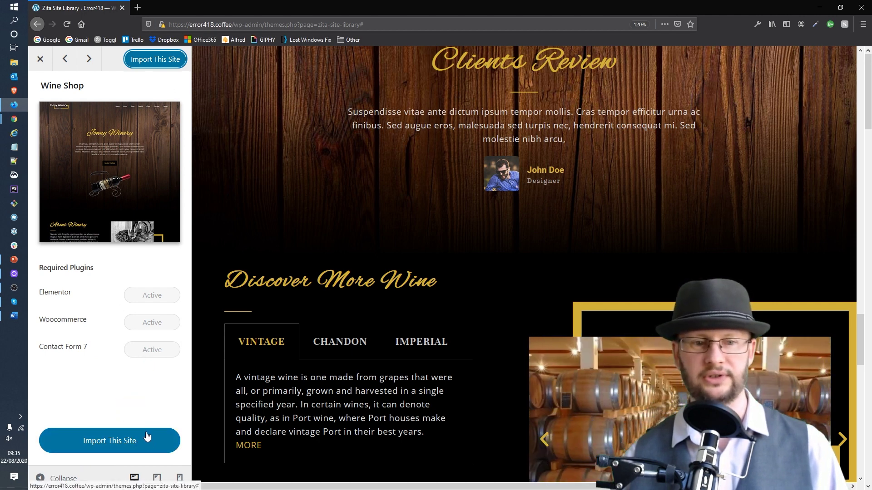
left_click(143, 448)
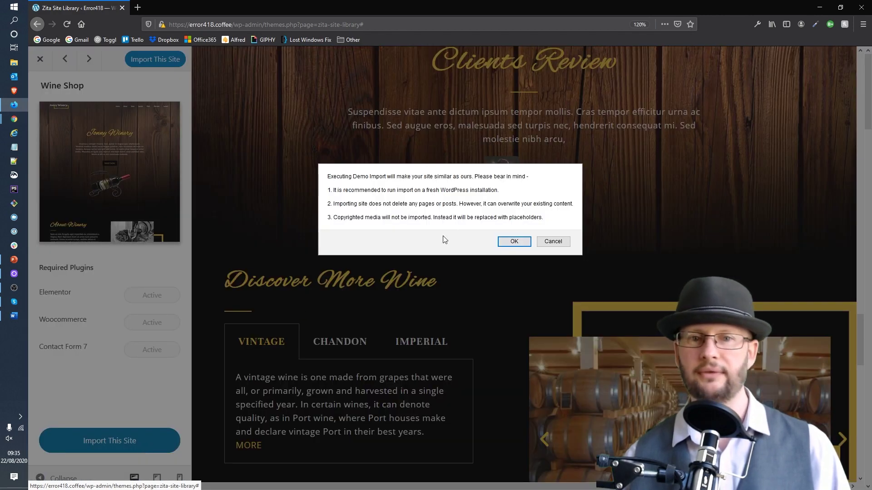
Confirm the Wine Shop demo import and let it finish to Done! View Site.
left_click(502, 241)
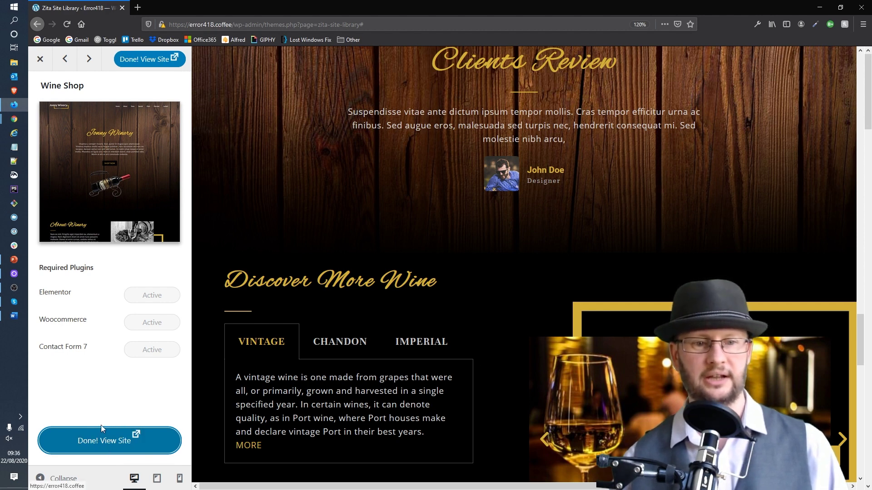
left_click(104, 442)
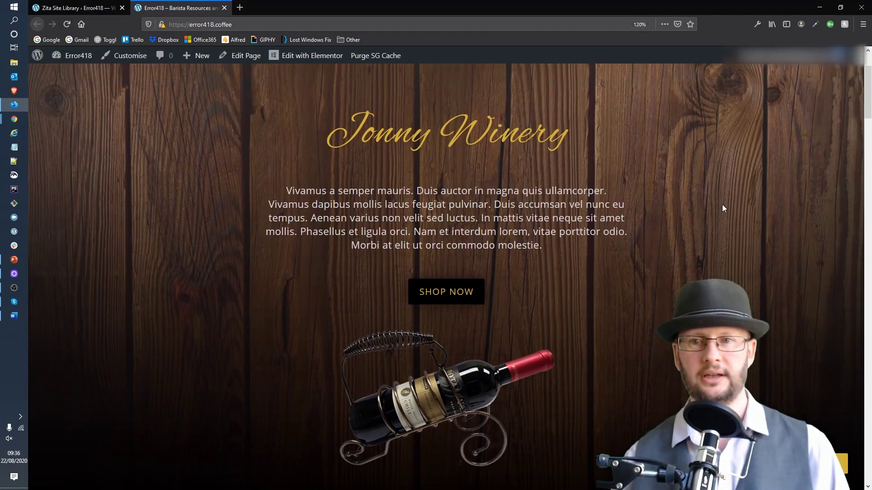
scroll(720, 188, "down", 5)
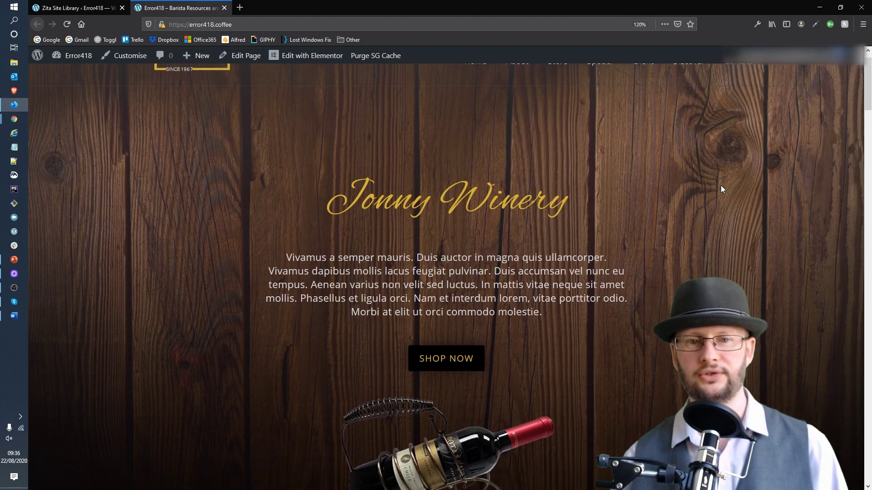
scroll(712, 199, "down", 10)
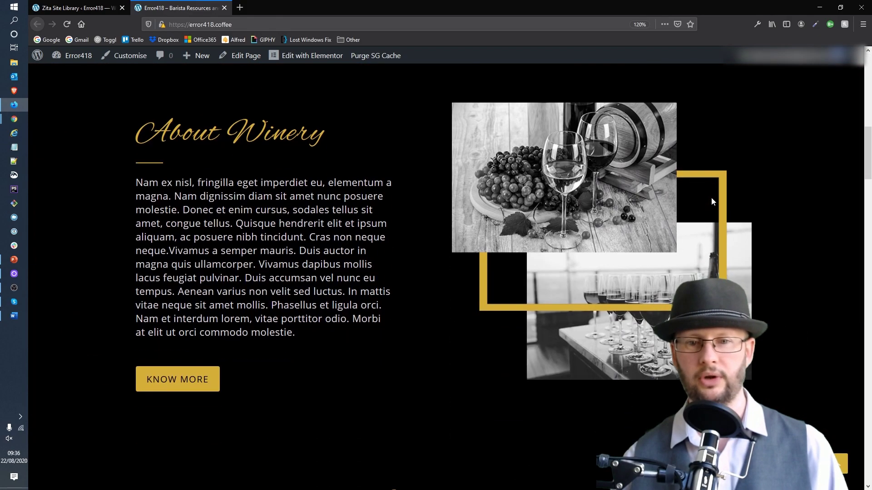
scroll(713, 198, "down", 12)
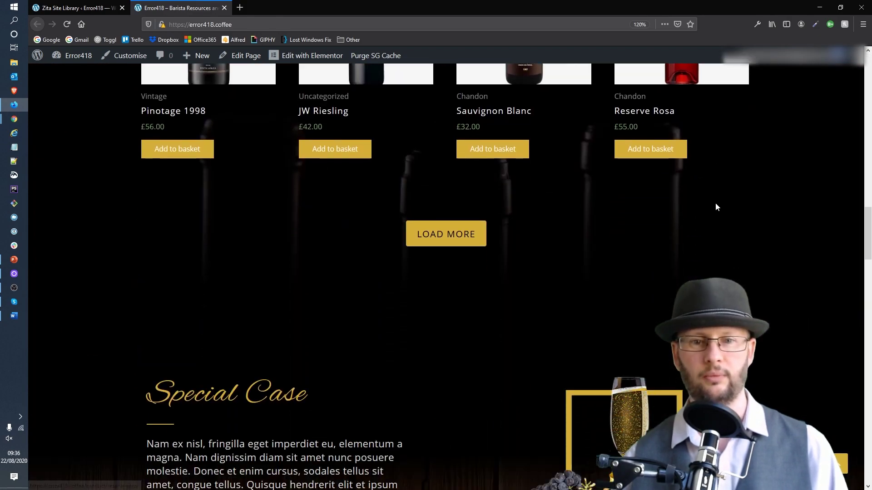
scroll(718, 204, "down", 5)
scroll(718, 204, "up", 16)
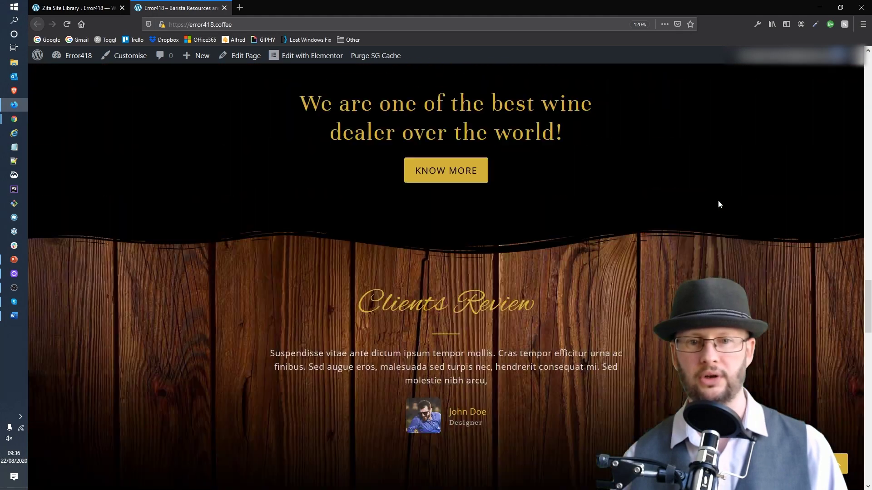
scroll(725, 207, "up", 15)
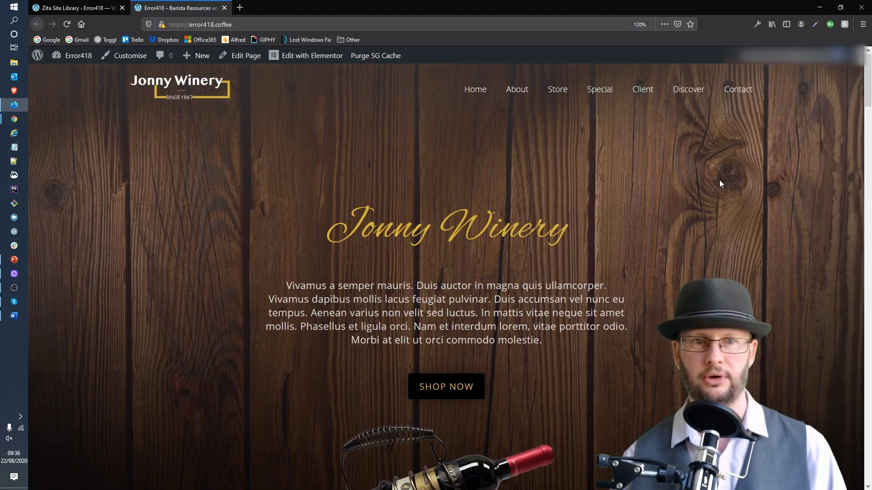
left_click(224, 8)
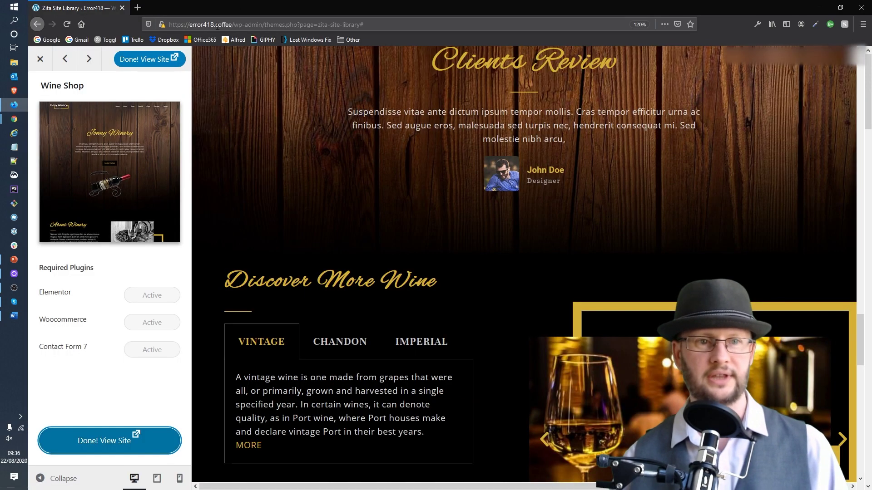
left_click(40, 59)
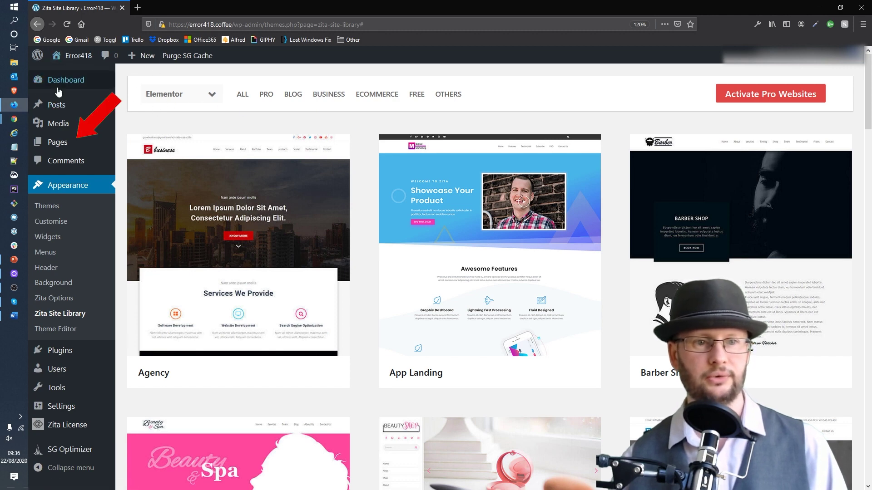
mouse_move(65, 144)
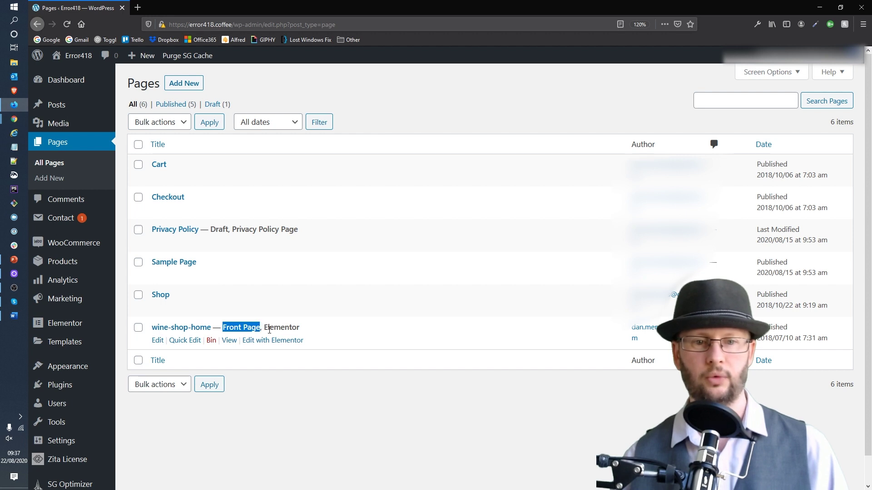
left_click_drag(316, 329, 258, 330)
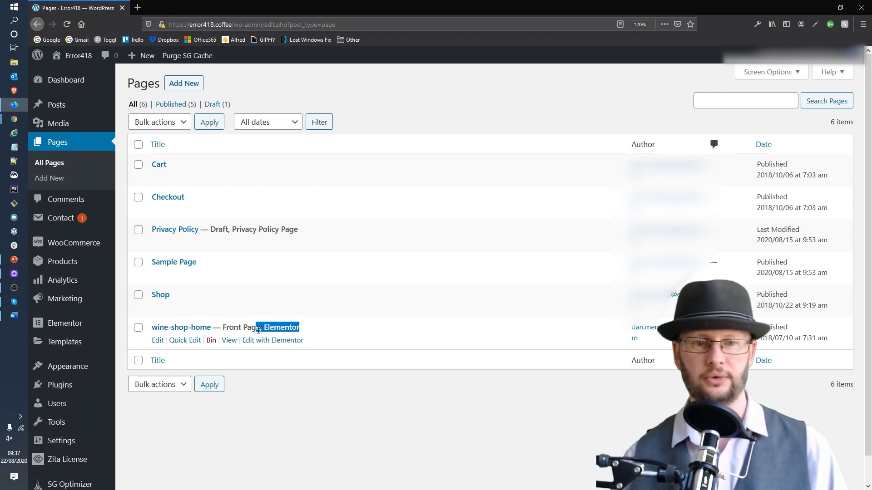
left_click(336, 335)
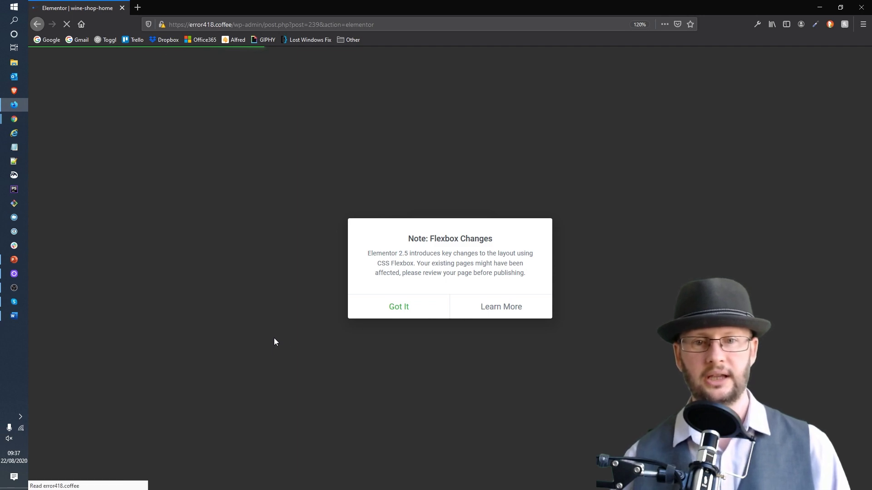
Dismiss the Flexbox notice and scroll through the hero, Load More and Special Case sections.
left_click(399, 308)
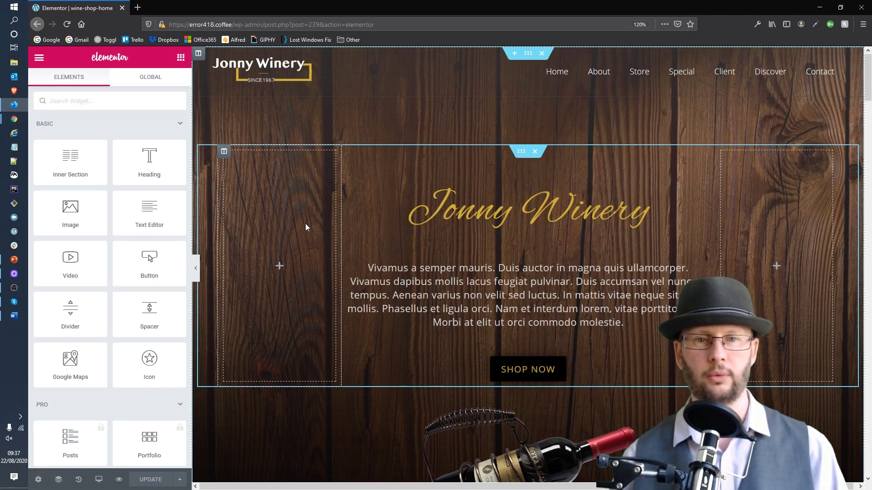
scroll(305, 223, "down", 1)
scroll(307, 221, "up", 1)
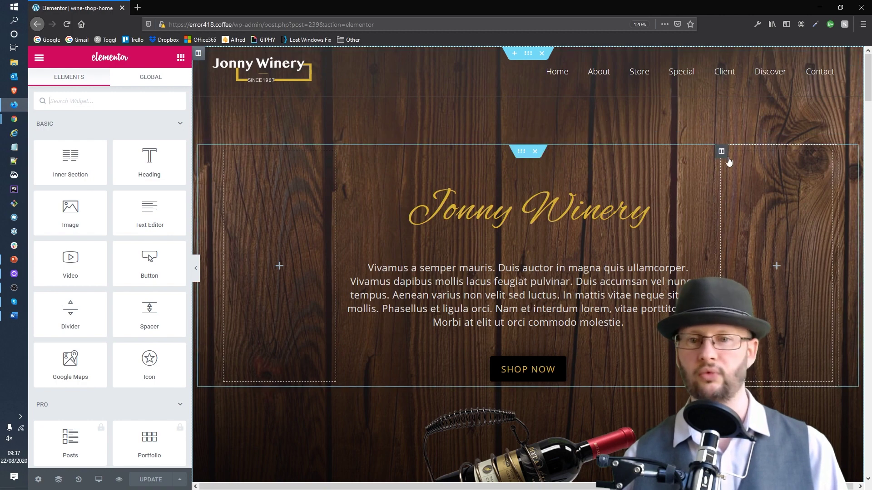
scroll(603, 158, "down", 2)
scroll(604, 158, "down", 9)
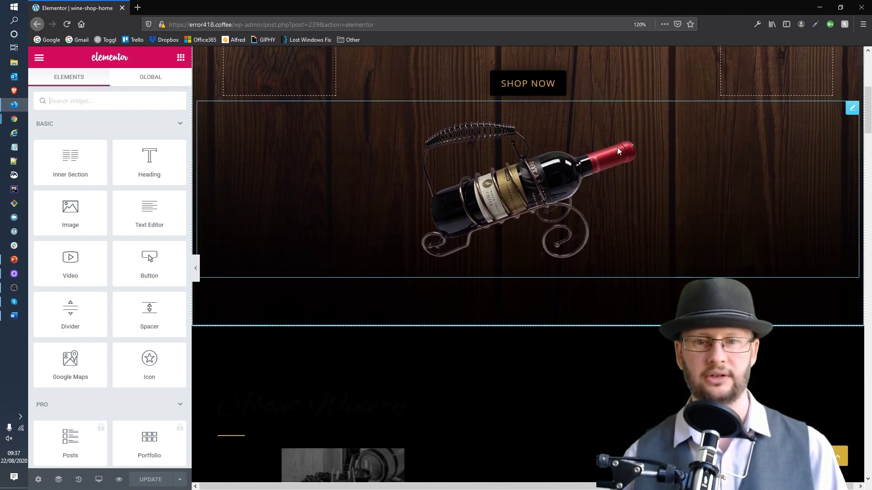
scroll(624, 143, "down", 10)
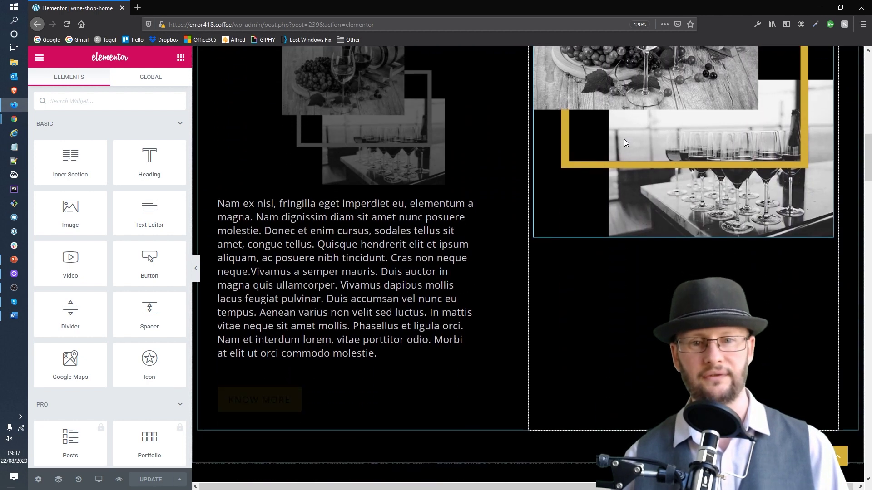
scroll(624, 143, "down", 3)
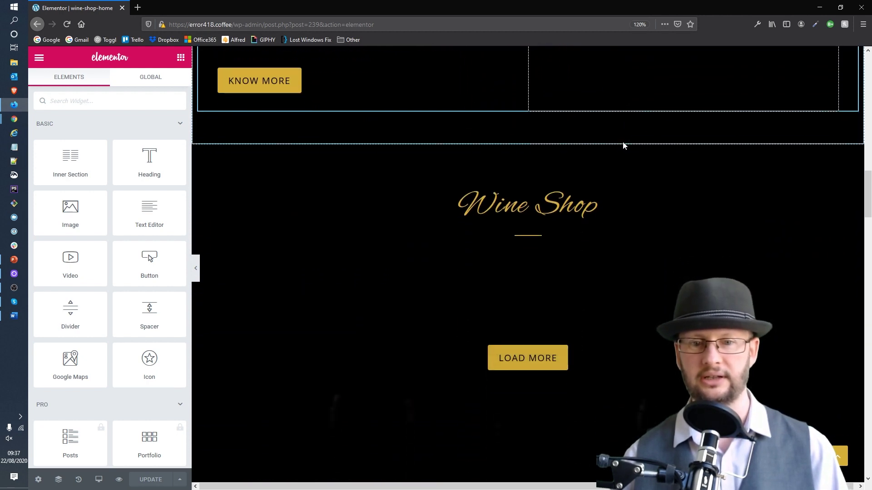
scroll(611, 159, "down", 1)
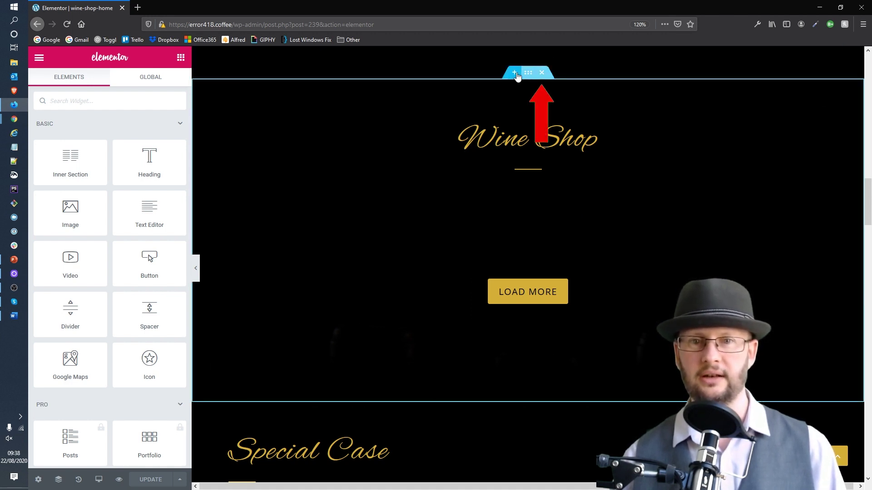
Delete the Wine Shop section at the top and the Google Map section further down.
left_click(543, 73)
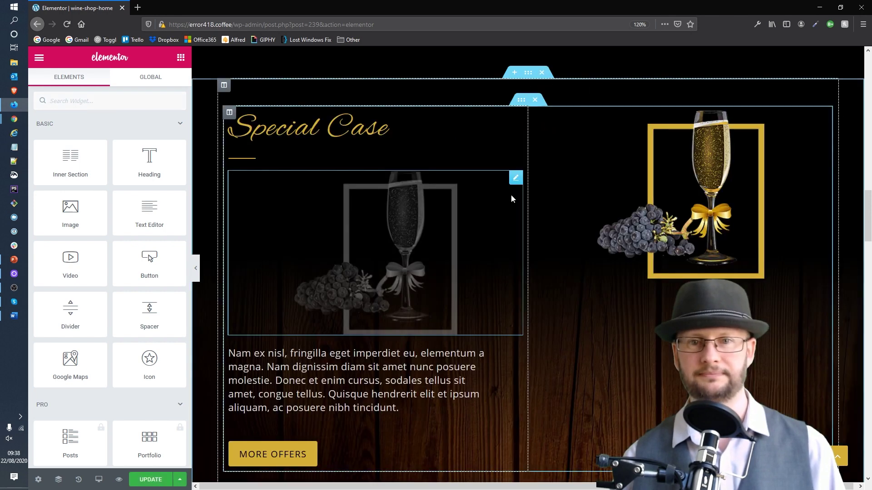
scroll(662, 176, "down", 8)
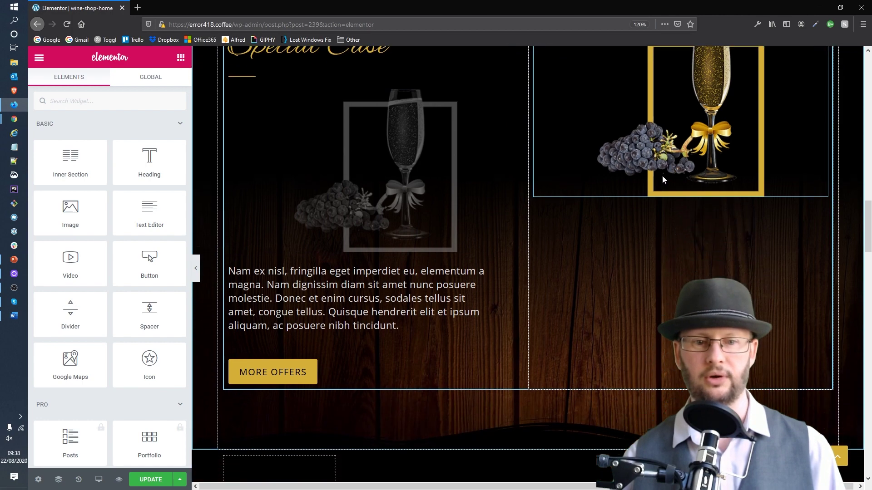
scroll(657, 177, "down", 15)
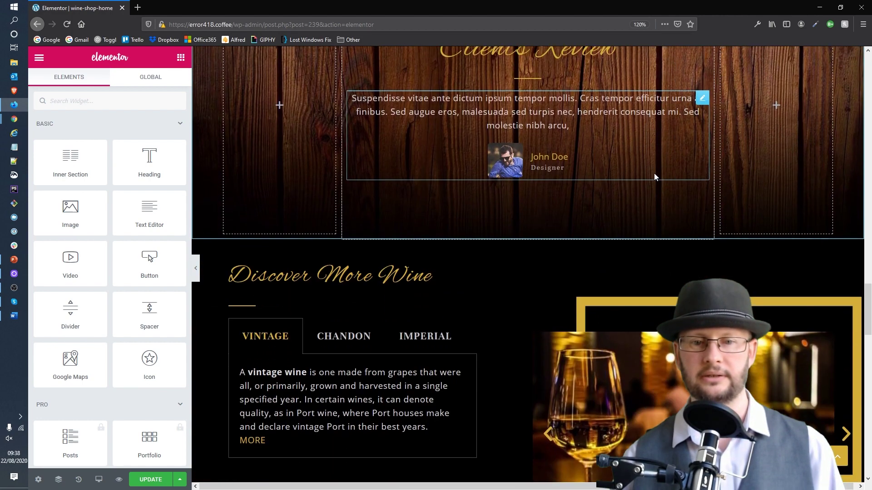
scroll(654, 173, "down", 10)
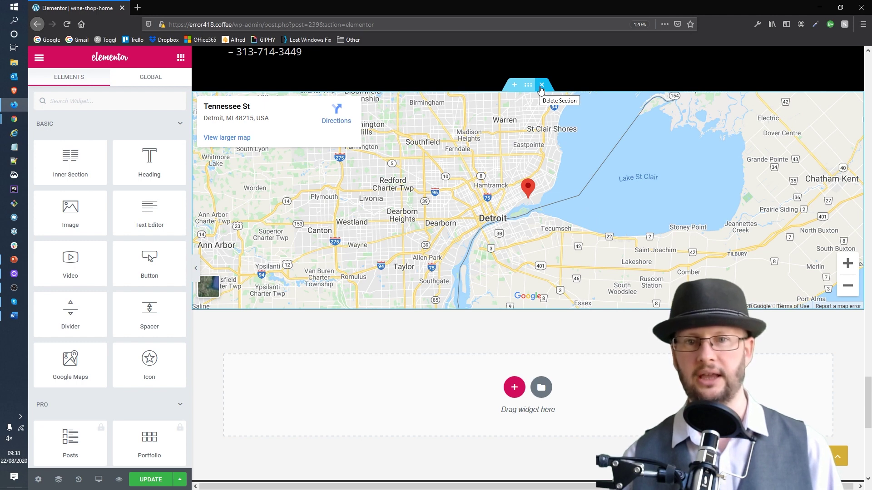
left_click(542, 85)
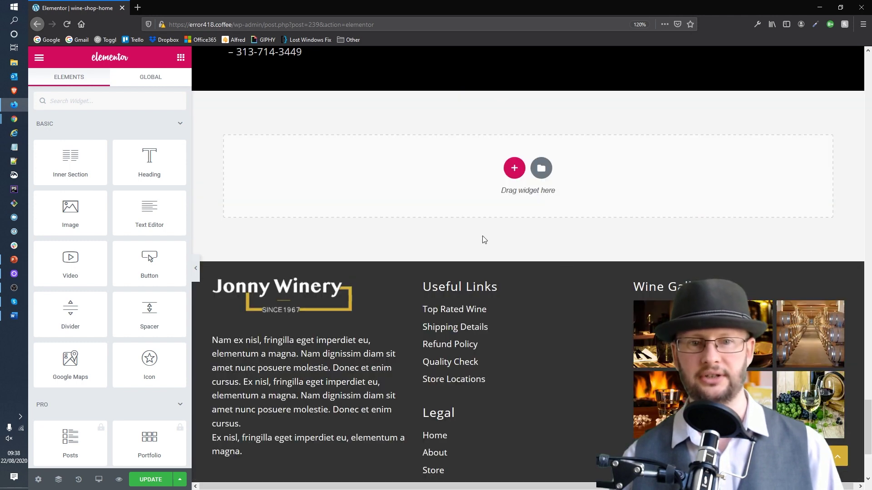
scroll(299, 219, "up", 15)
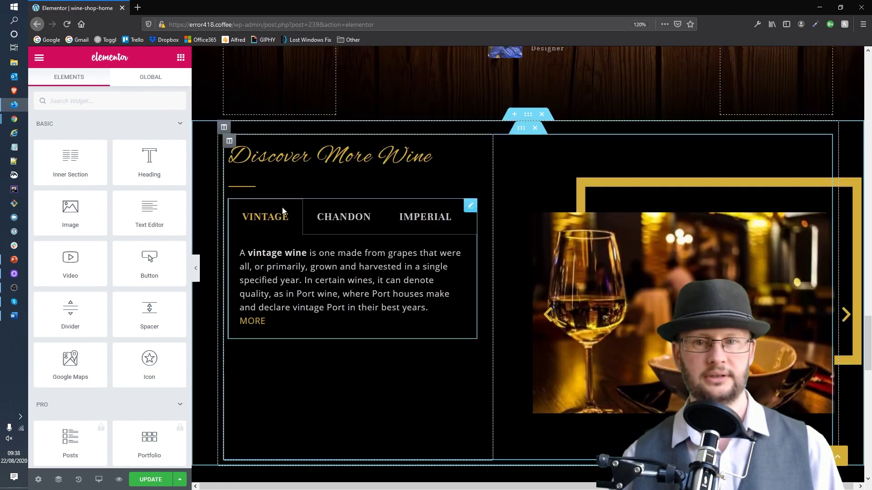
scroll(288, 203, "up", 15)
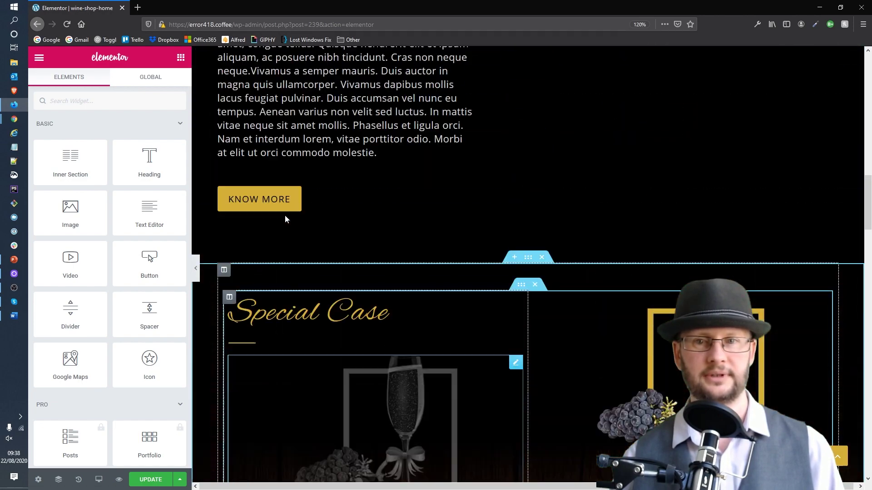
scroll(285, 213, "up", 15)
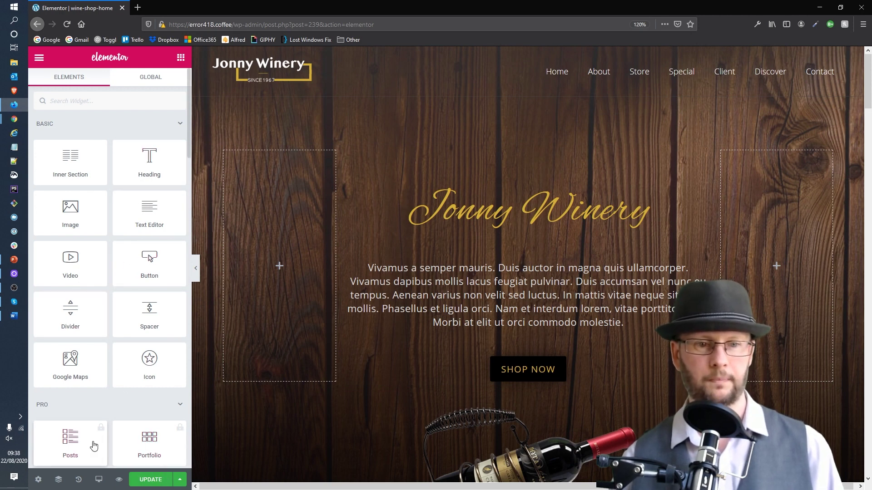
Save the trimmed wine-shop-home page with UPDATE and bring up Elementor's main menu.
left_click(142, 481)
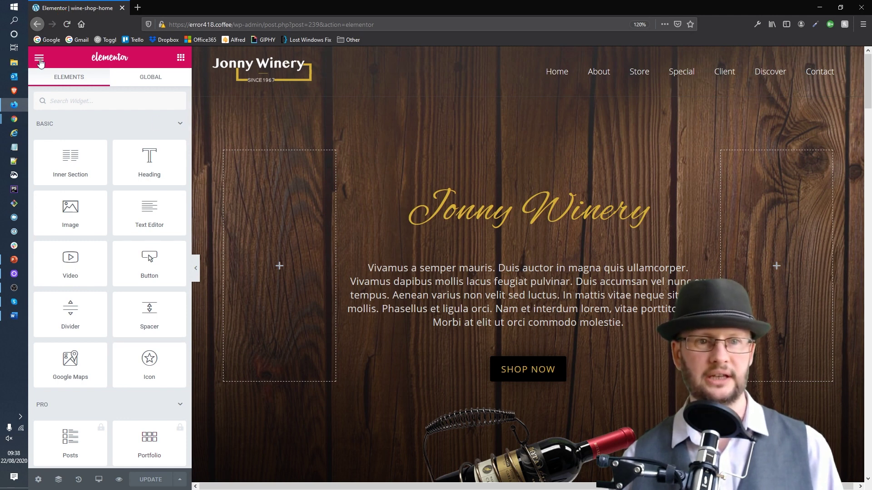
left_click(39, 58)
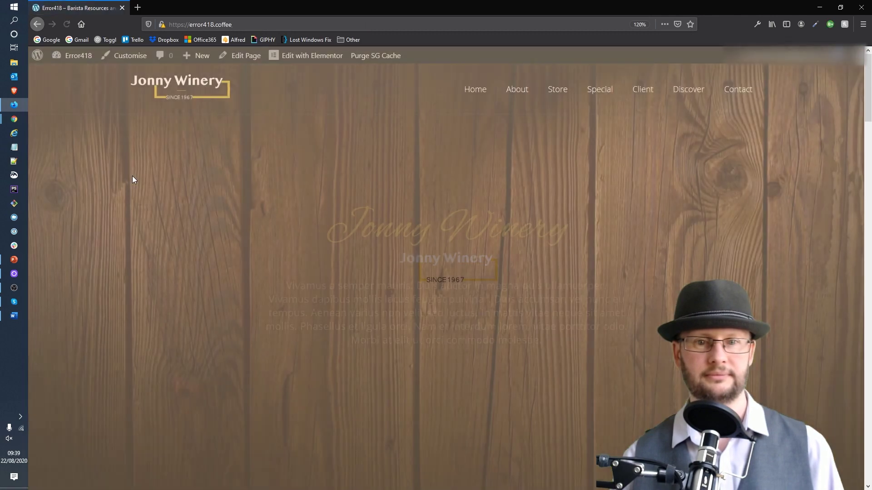
Scroll through the live Jonny Winery homepage to confirm the Wine Shop and map sections are gone.
scroll(658, 222, "down", 6)
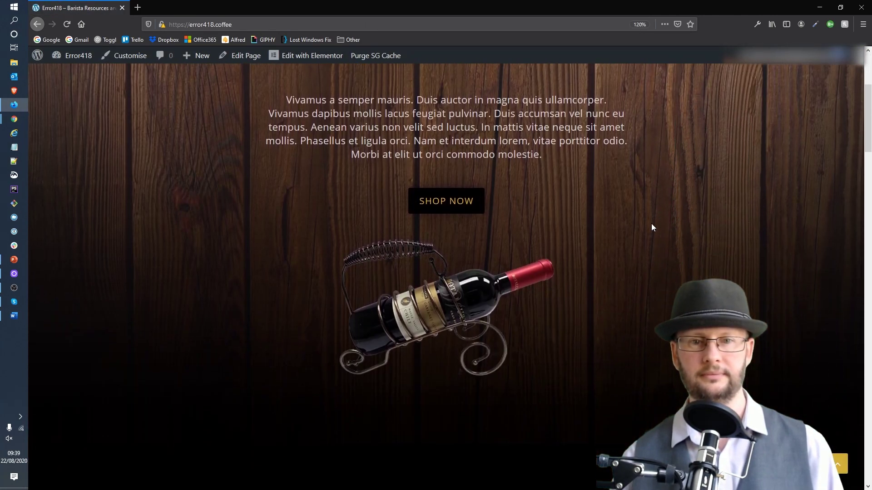
scroll(612, 233, "down", 10)
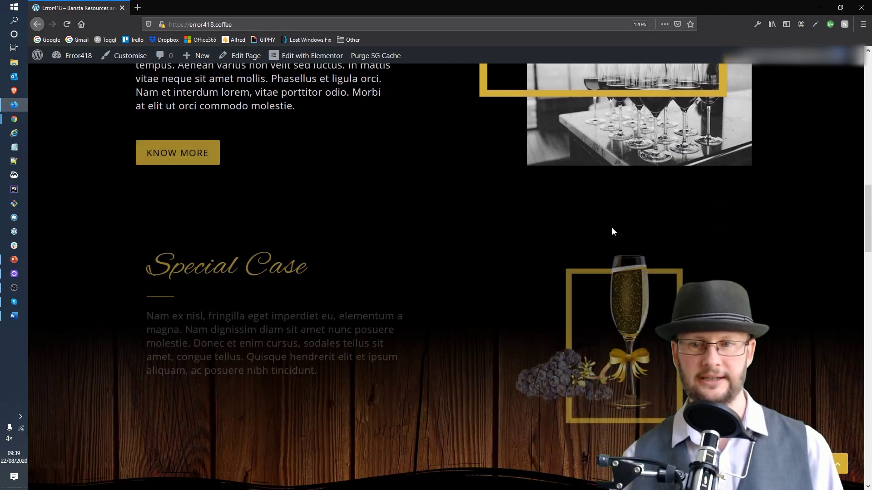
scroll(612, 231, "down", 10)
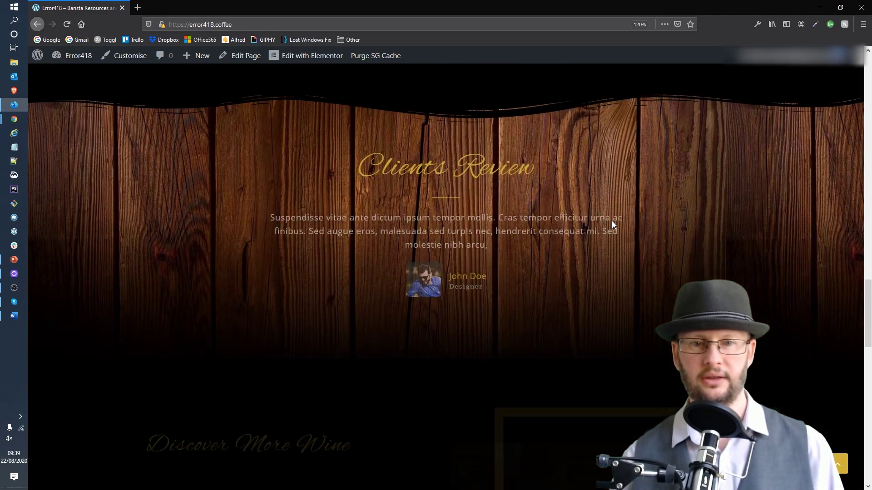
scroll(612, 225, "down", 10)
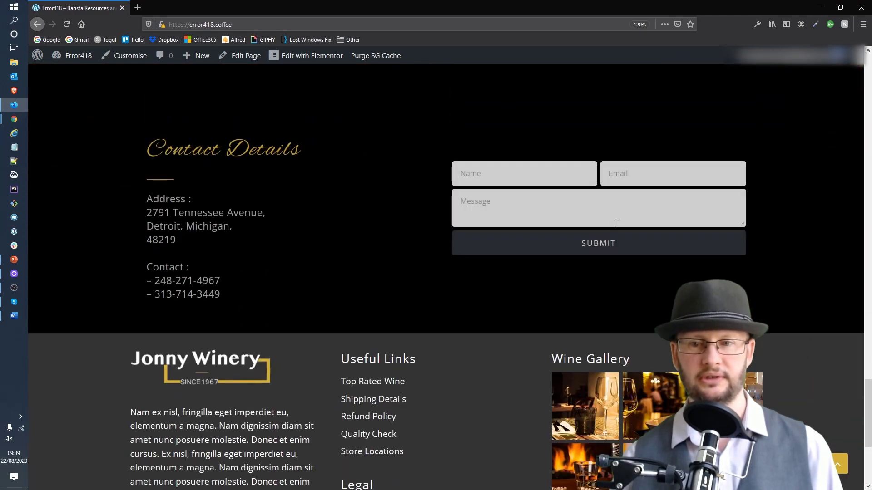
scroll(616, 223, "up", 10)
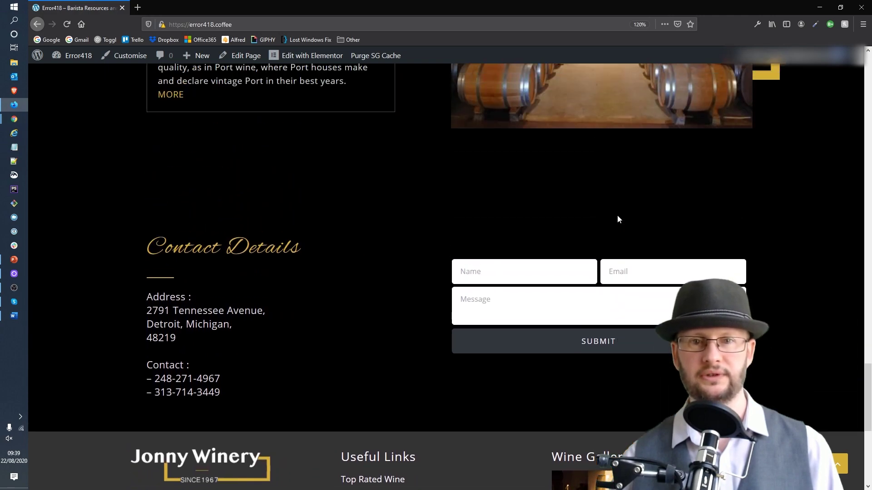
scroll(615, 218, "up", 15)
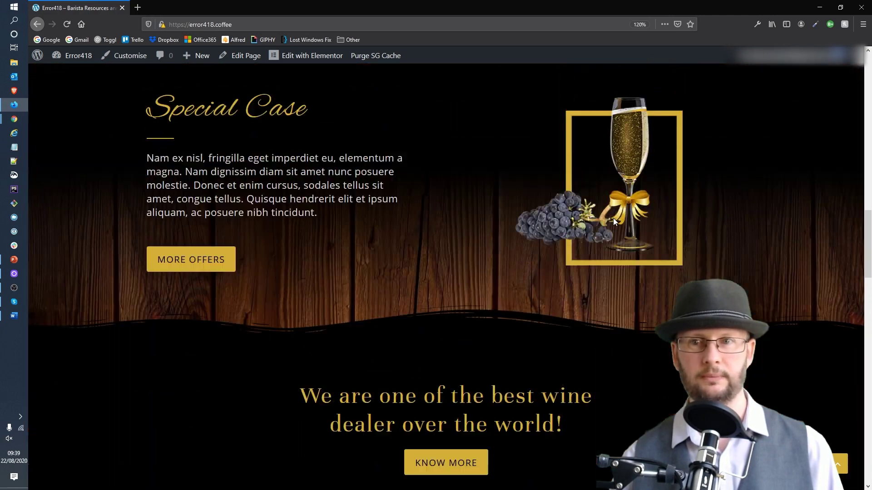
scroll(613, 220, "up", 12)
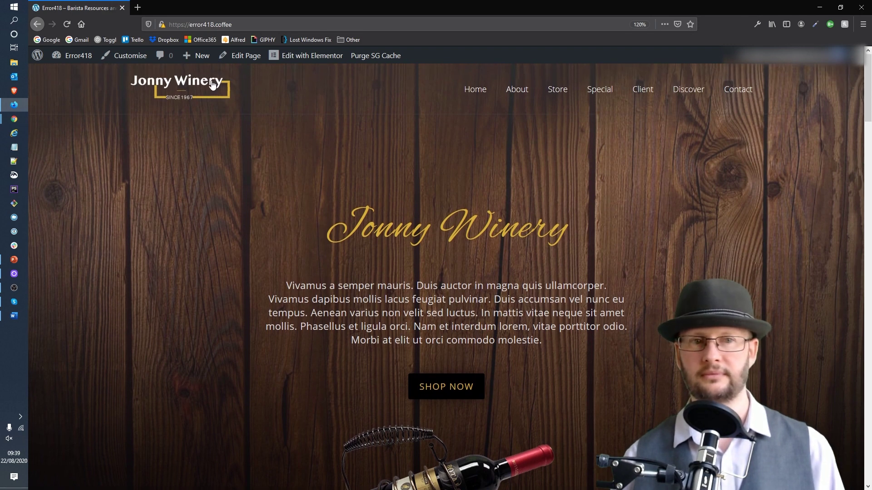
mouse_move(37, 55)
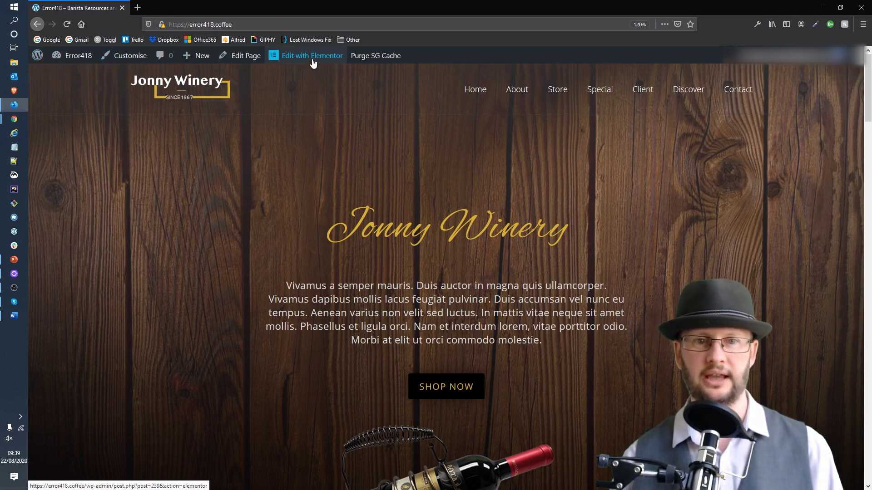
mouse_move(74, 56)
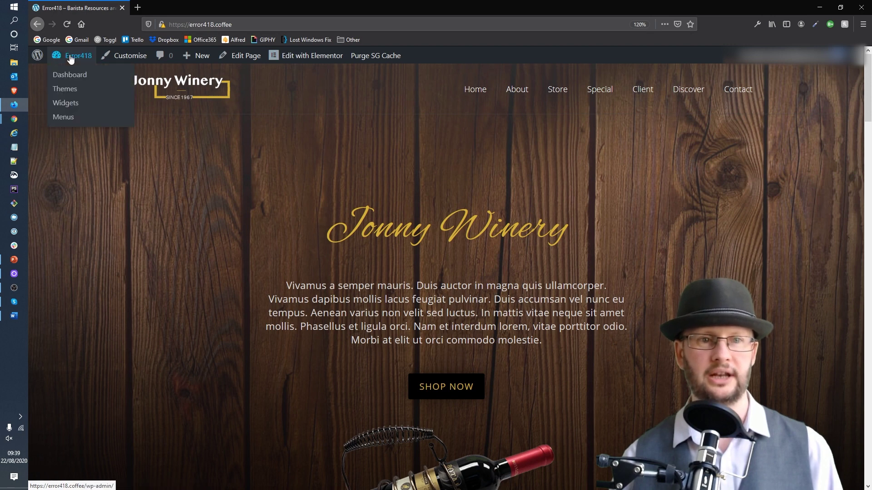